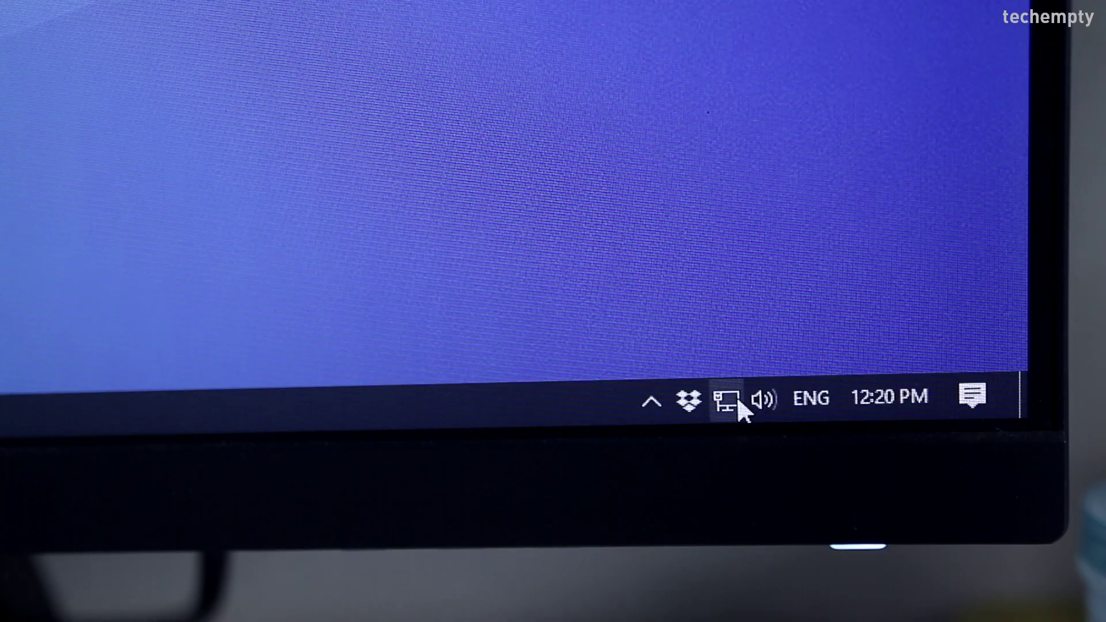
Return to Chrome and review digiCamControl's Supported Cameras list.
{"action": "left_click", "coordinate": [739, 404]}
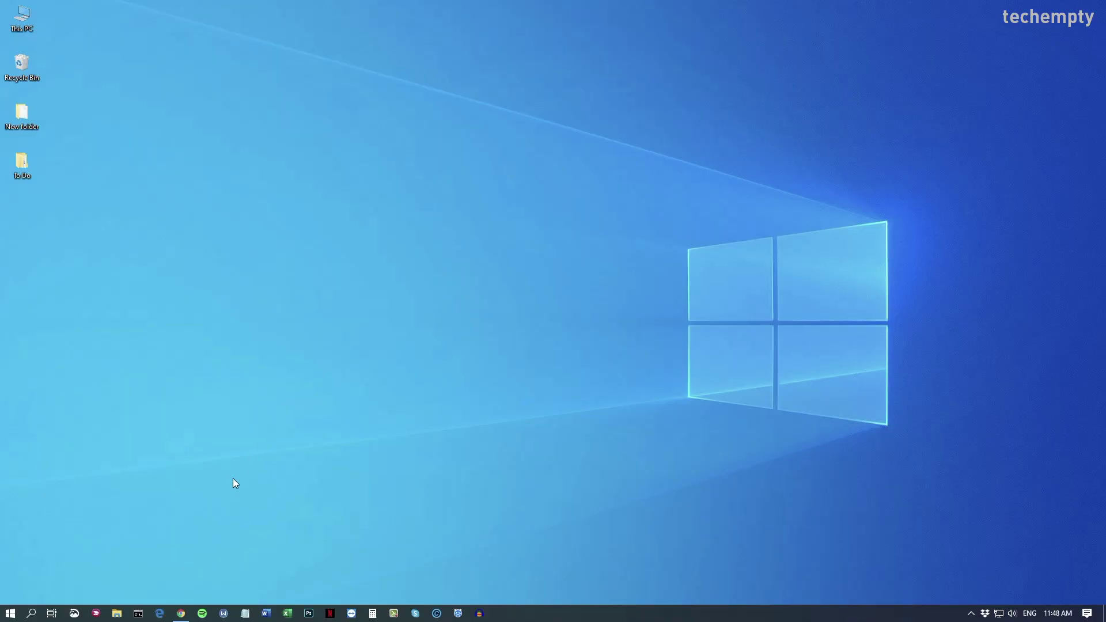
{"action": "left_click", "coordinate": [176, 616]}
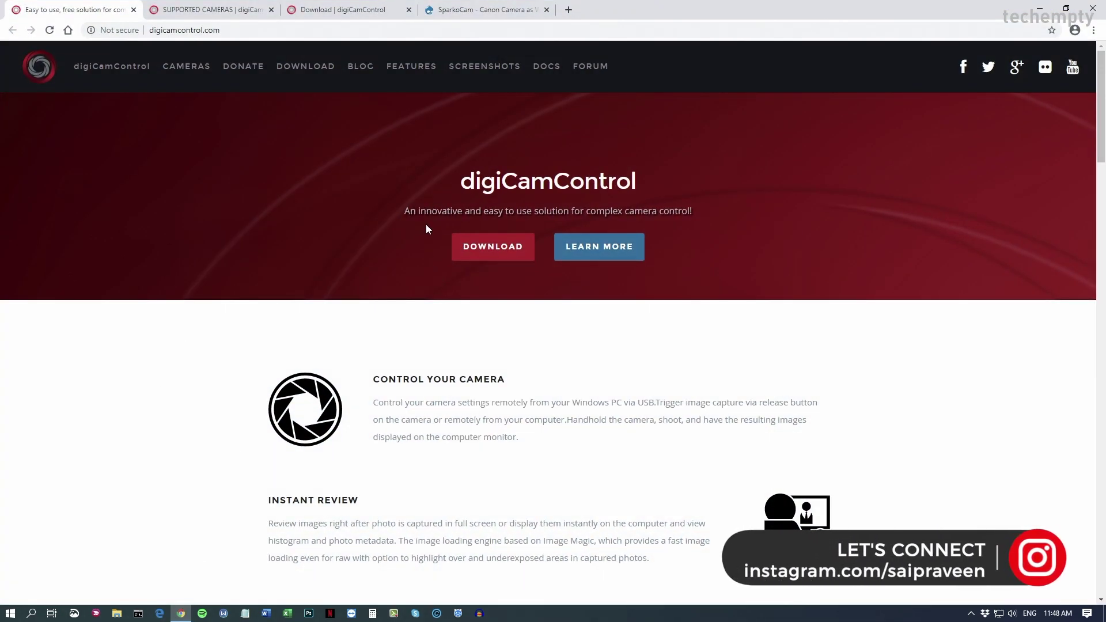
{"action": "left_click", "coordinate": [181, 8]}
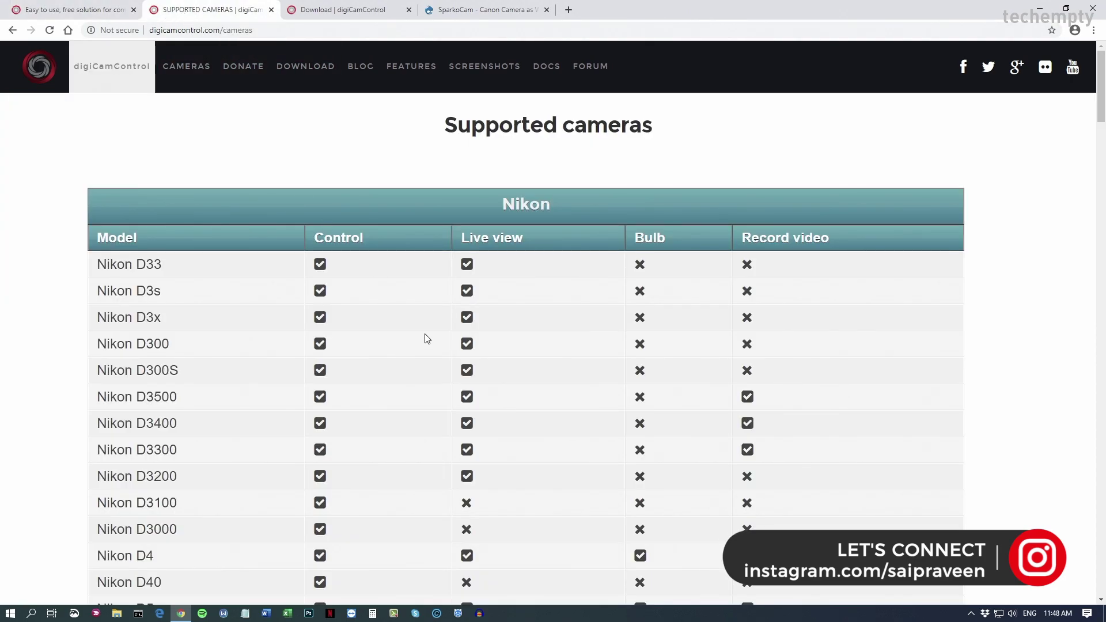
{"action": "scroll", "coordinate": [447, 355], "scroll_direction": "down", "scroll_amount": 4}
{"action": "scroll", "coordinate": [446, 354], "scroll_direction": "down", "scroll_amount": 20}
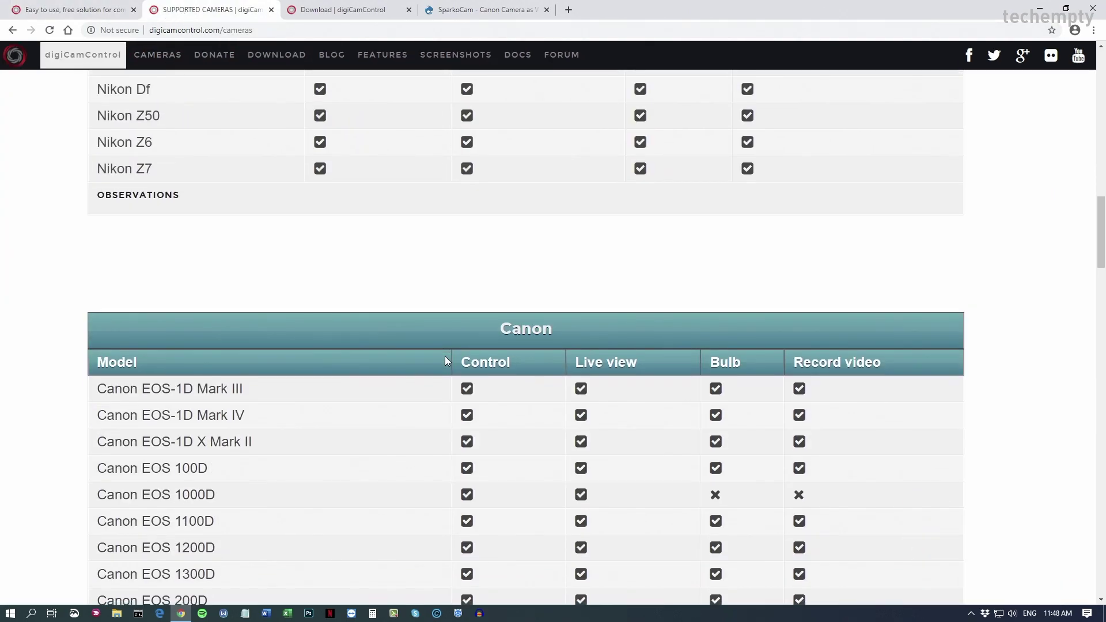
{"action": "scroll", "coordinate": [445, 361], "scroll_direction": "down", "scroll_amount": 20}
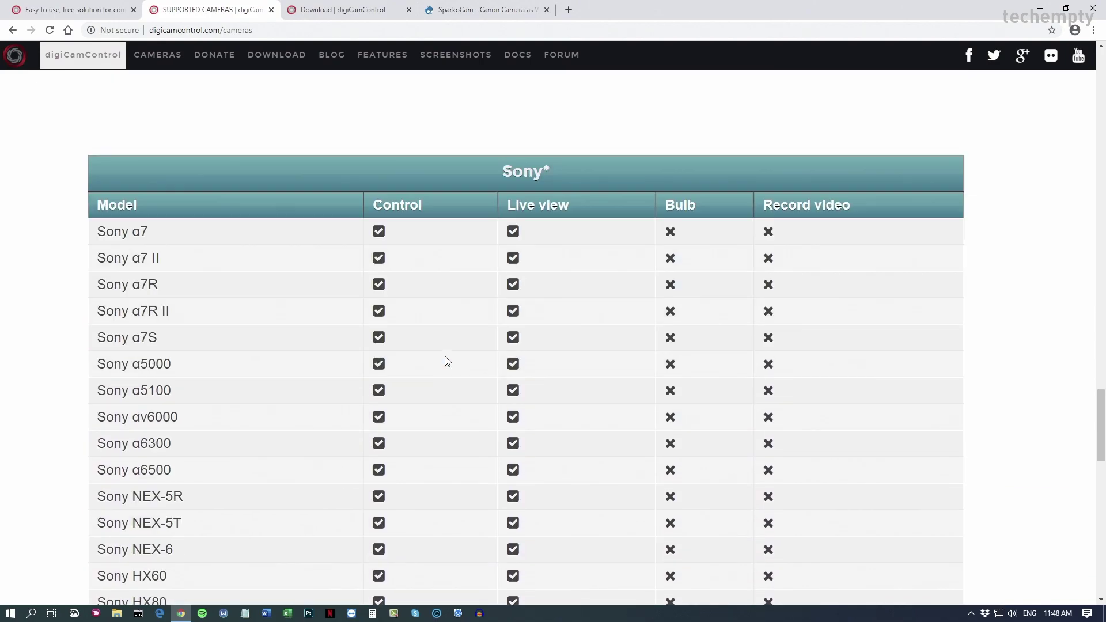
{"action": "scroll", "coordinate": [447, 358], "scroll_direction": "up", "scroll_amount": 20}
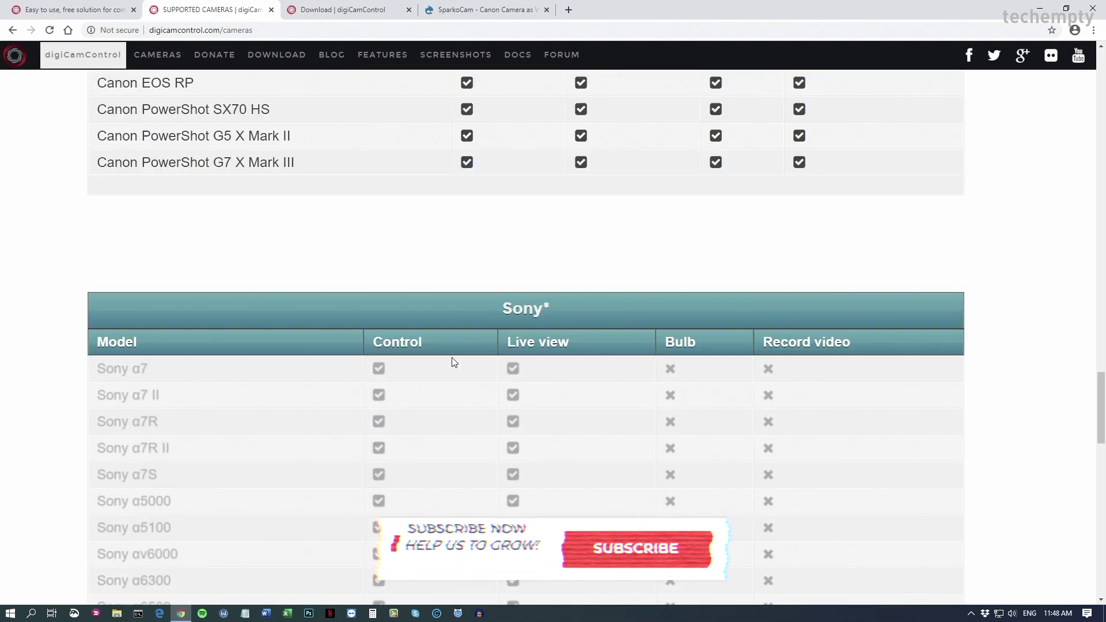
{"action": "scroll", "coordinate": [452, 361], "scroll_direction": "up", "scroll_amount": 20}
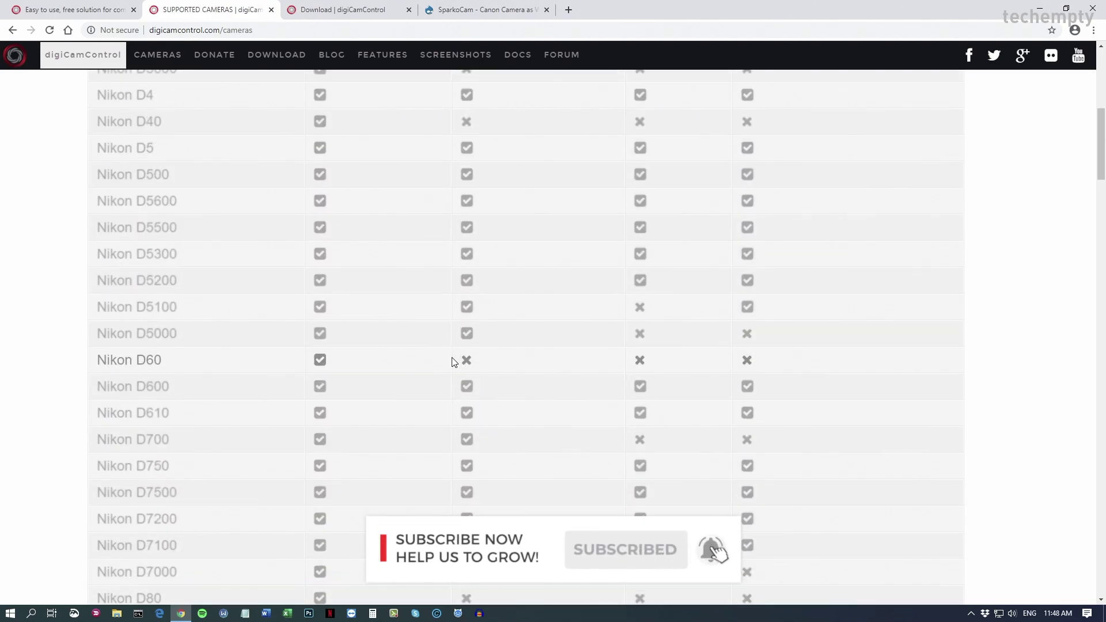
Download the stable digiCamControlsetup_2.1.2.0 installer and show it in the Downloads folder.
{"action": "left_click", "coordinate": [315, 17]}
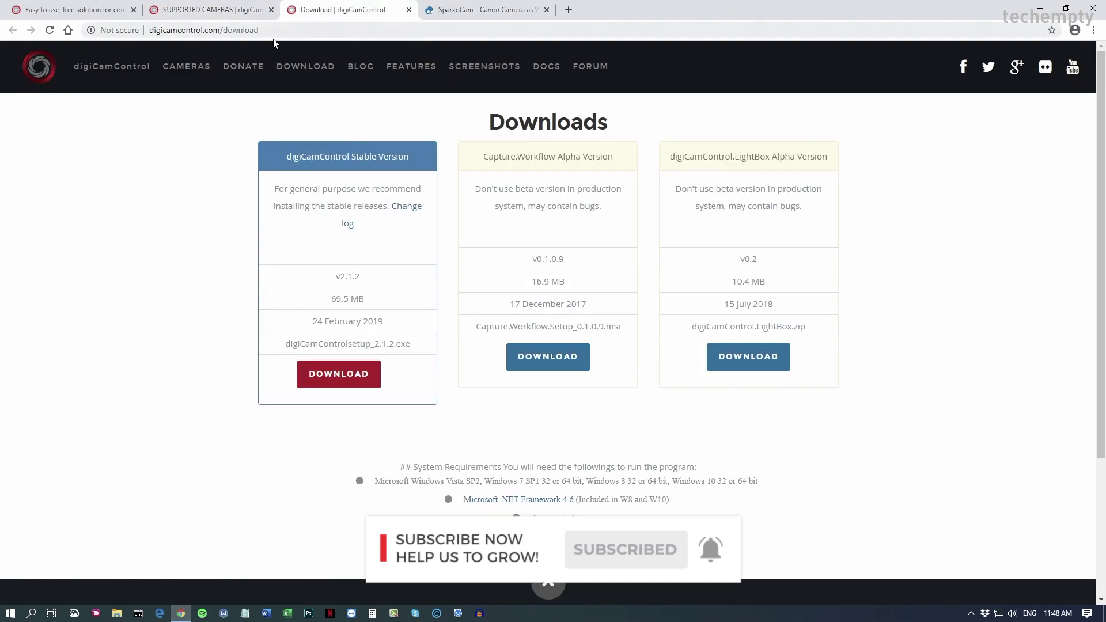
{"action": "left_click", "coordinate": [357, 378]}
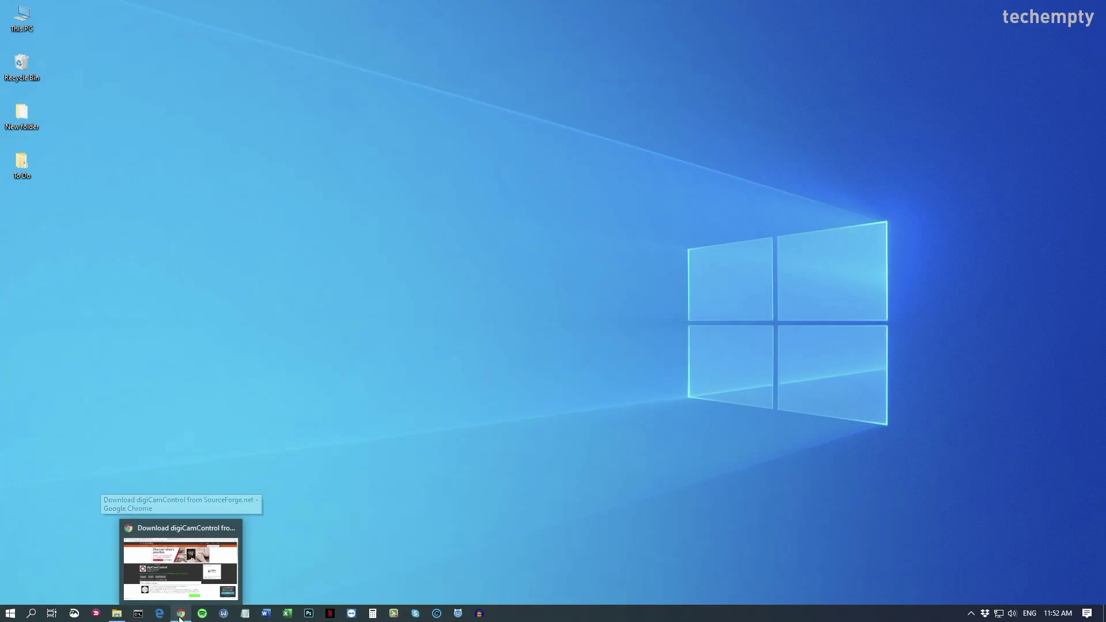
{"action": "left_click", "coordinate": [179, 556]}
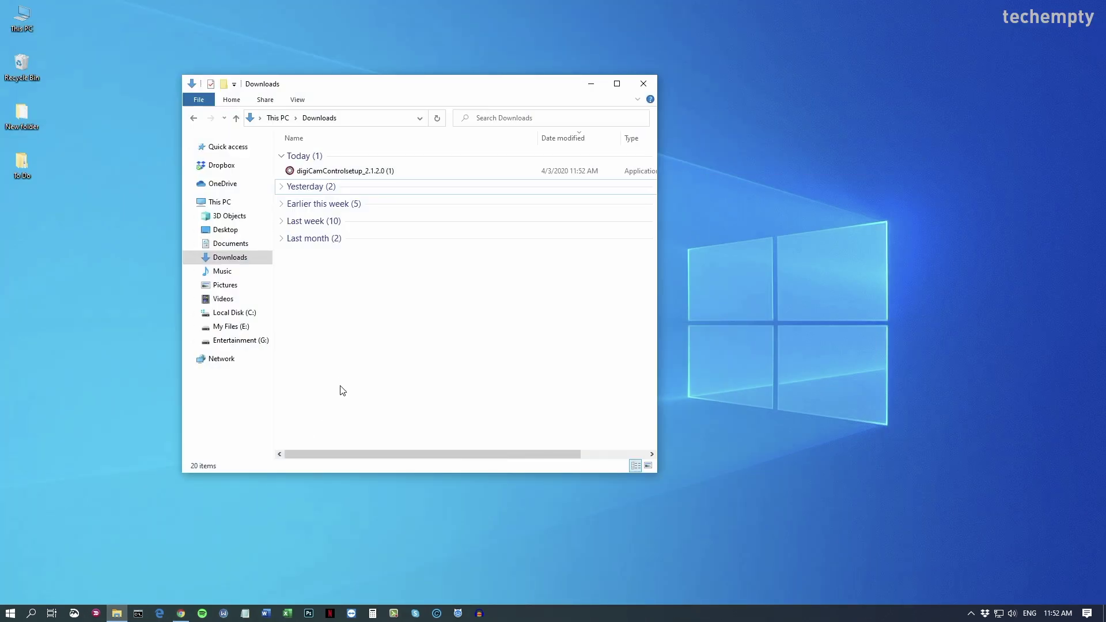
Launch the digiCamControl setup file and approve the administrator prompt.
{"action": "right_click", "coordinate": [371, 170]}
{"action": "left_click", "coordinate": [395, 179]}
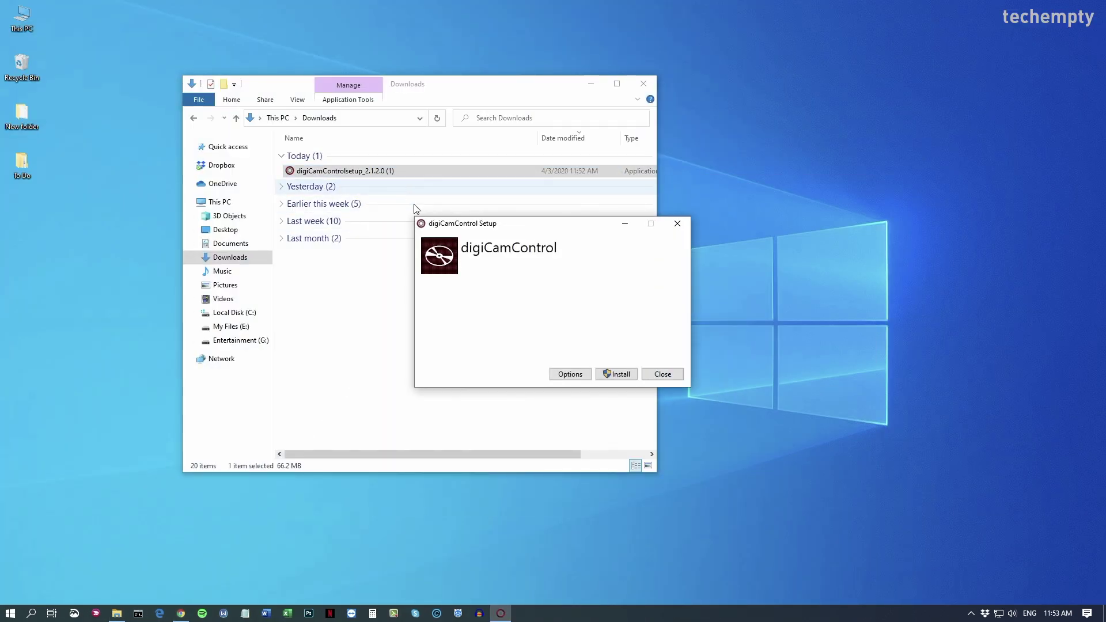
{"action": "left_click", "coordinate": [616, 375]}
{"action": "left_click", "coordinate": [539, 385]}
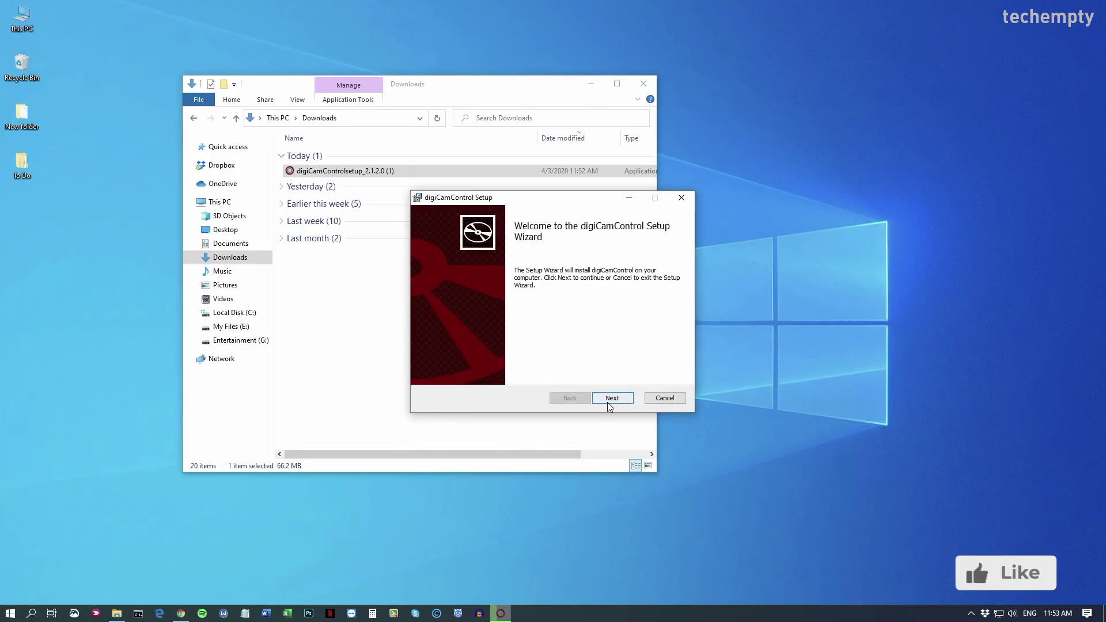
Accept the licence, complete the installation, and close the setup windows.
{"action": "left_click", "coordinate": [611, 398]}
{"action": "left_click", "coordinate": [546, 372]}
{"action": "left_click", "coordinate": [610, 400]}
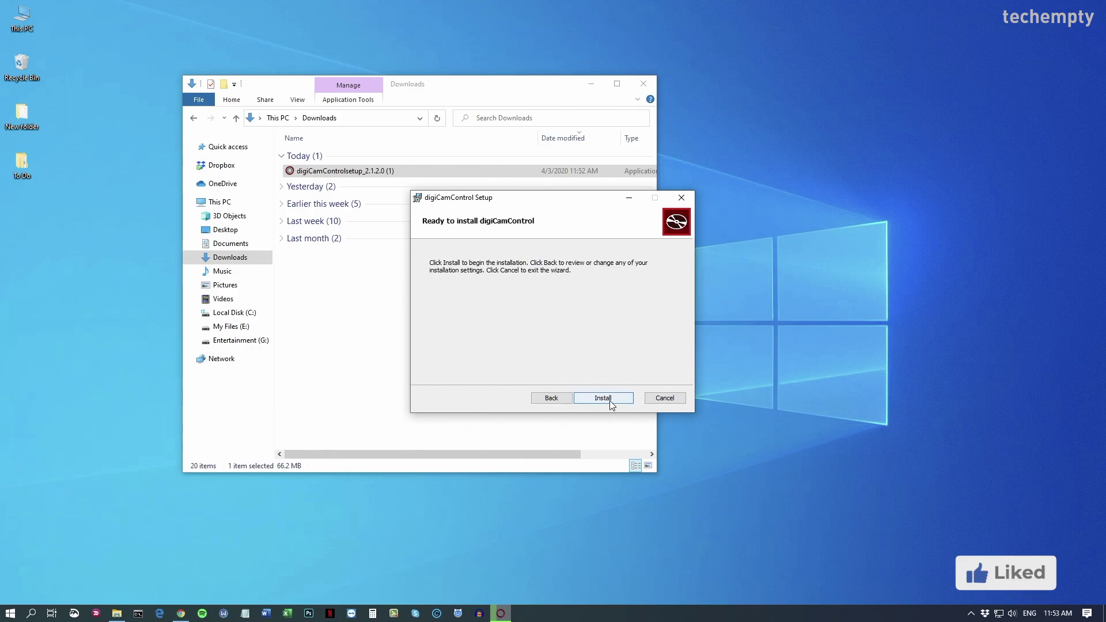
{"action": "left_click", "coordinate": [611, 400]}
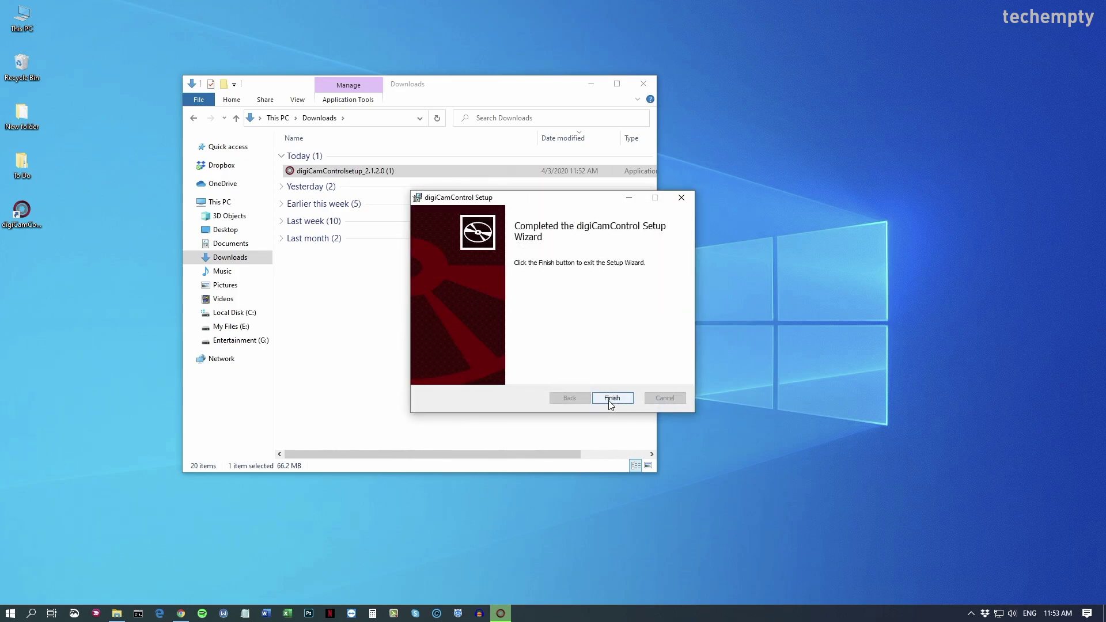
{"action": "left_click", "coordinate": [612, 399]}
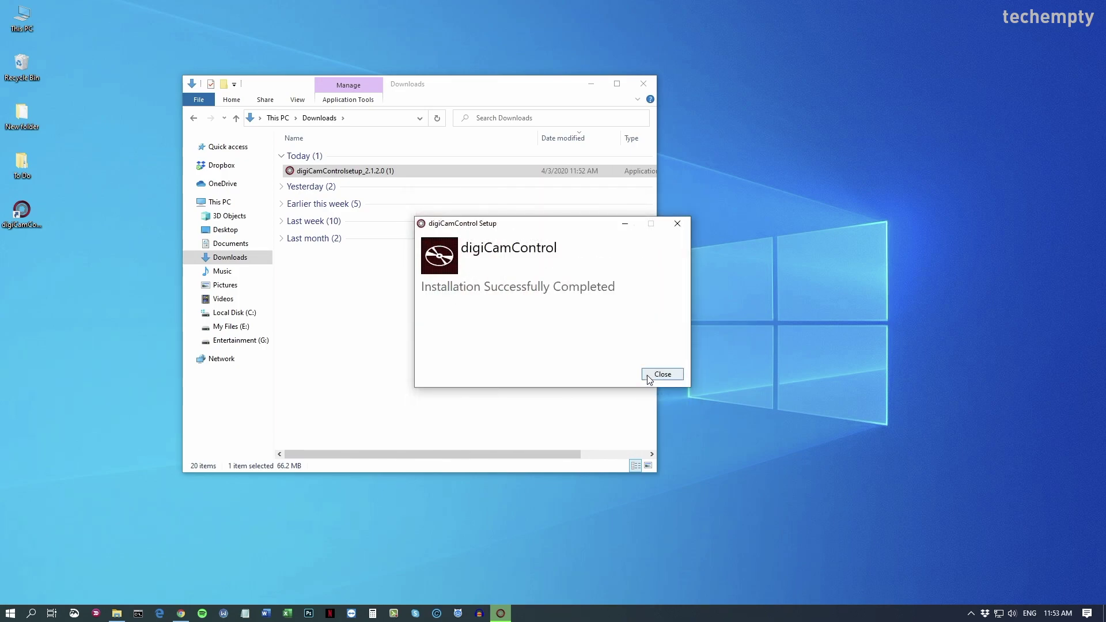
{"action": "left_click", "coordinate": [662, 374]}
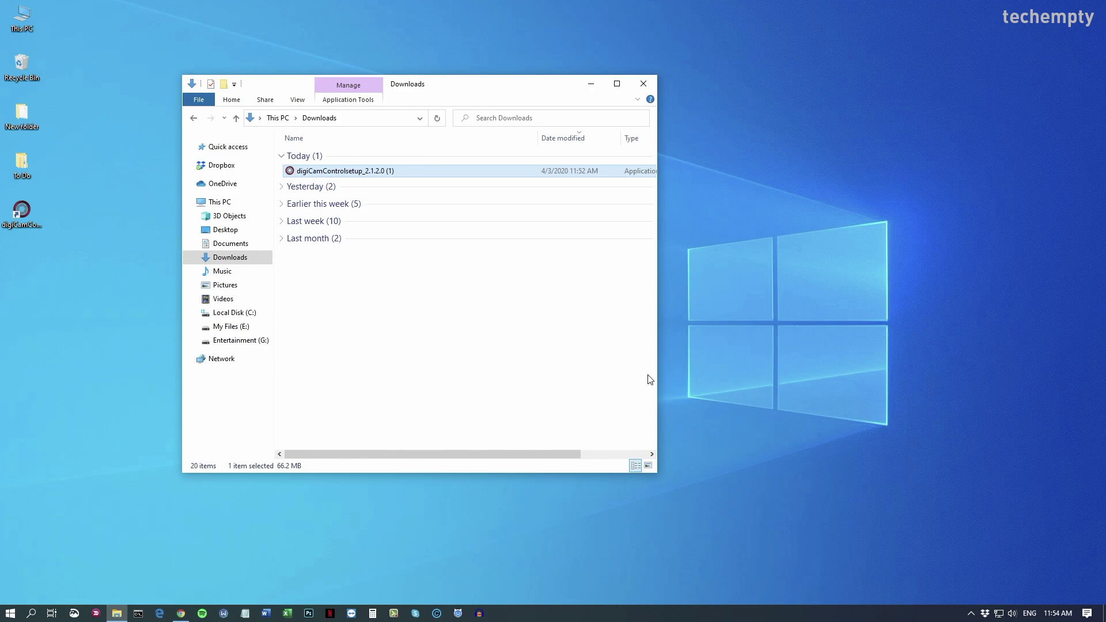
Show the desktop and launch digiCamControl from its shortcut with the Canon EOS 70D connected.
{"action": "key", "text": "super+d"}
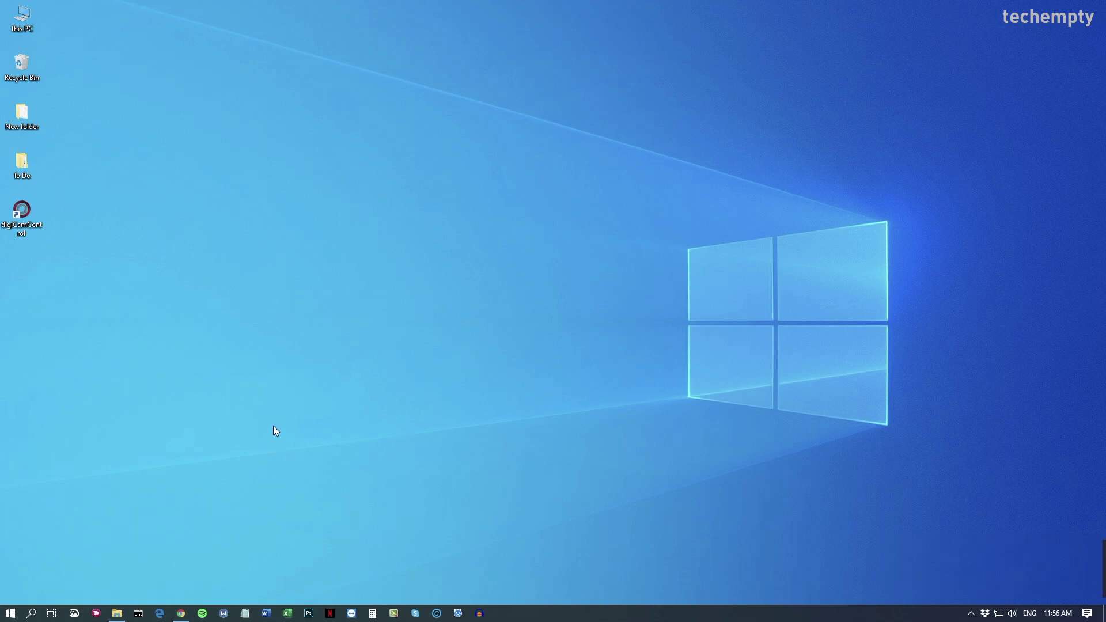
{"action": "right_click", "coordinate": [31, 216]}
{"action": "left_click", "coordinate": [67, 241]}
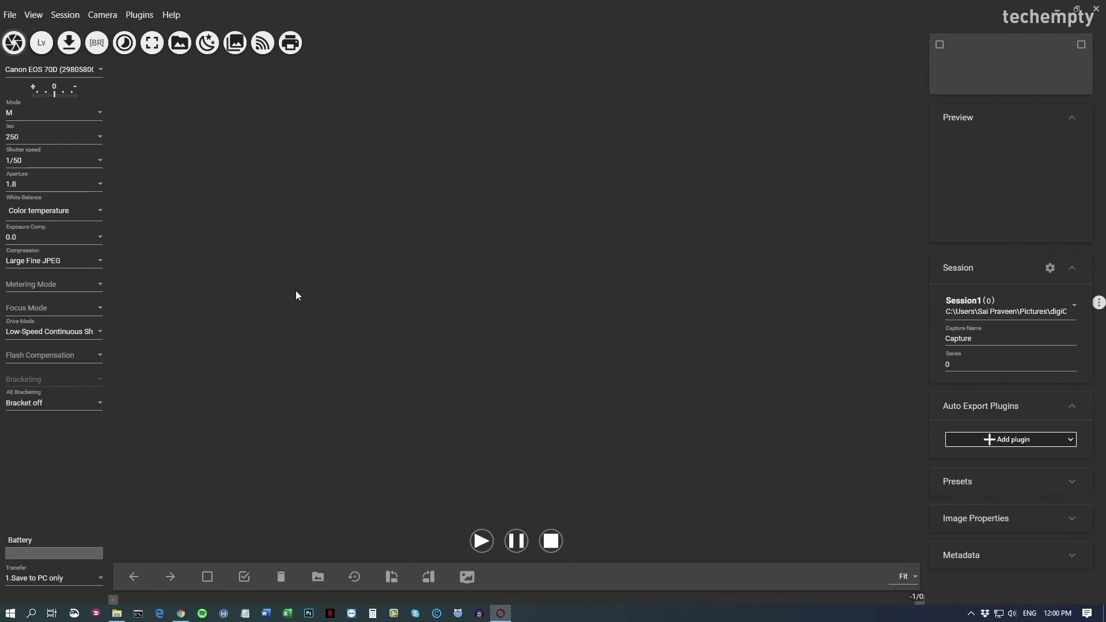
Start live view of the toy limousine, hide the side panel, and shrink the preview to the bottom-right.
{"action": "left_click", "coordinate": [40, 47]}
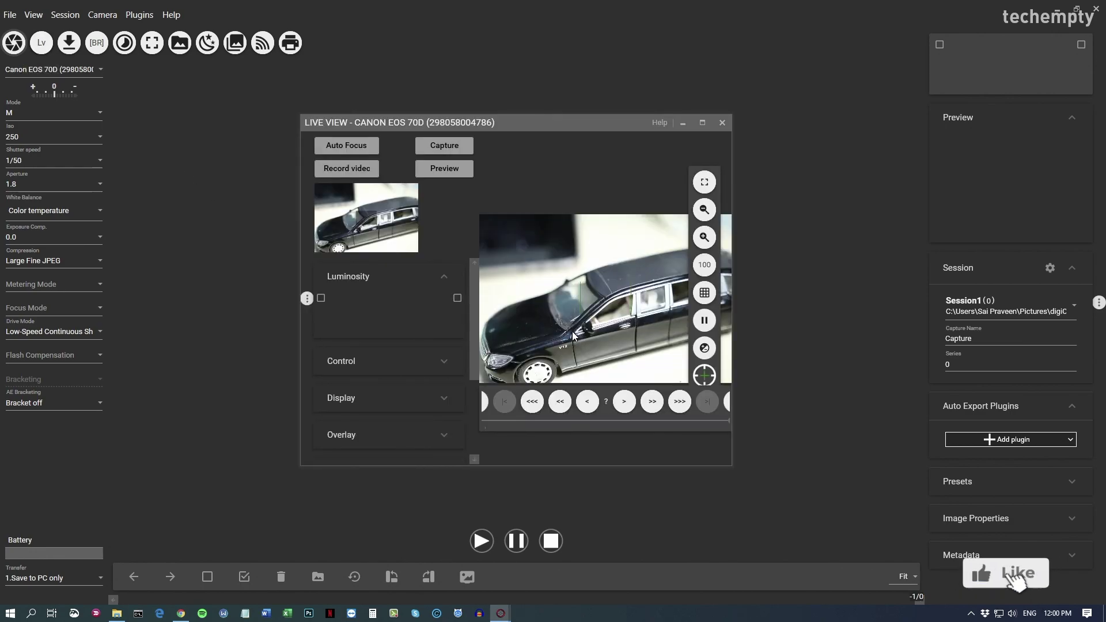
{"action": "left_click", "coordinate": [307, 300]}
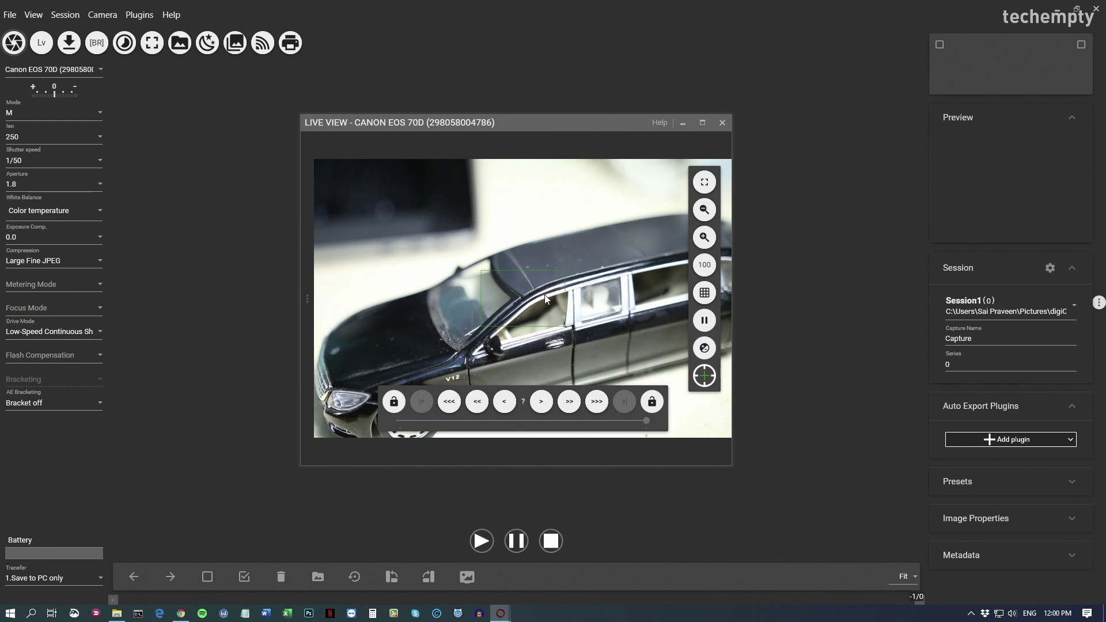
{"action": "left_click", "coordinate": [705, 184]}
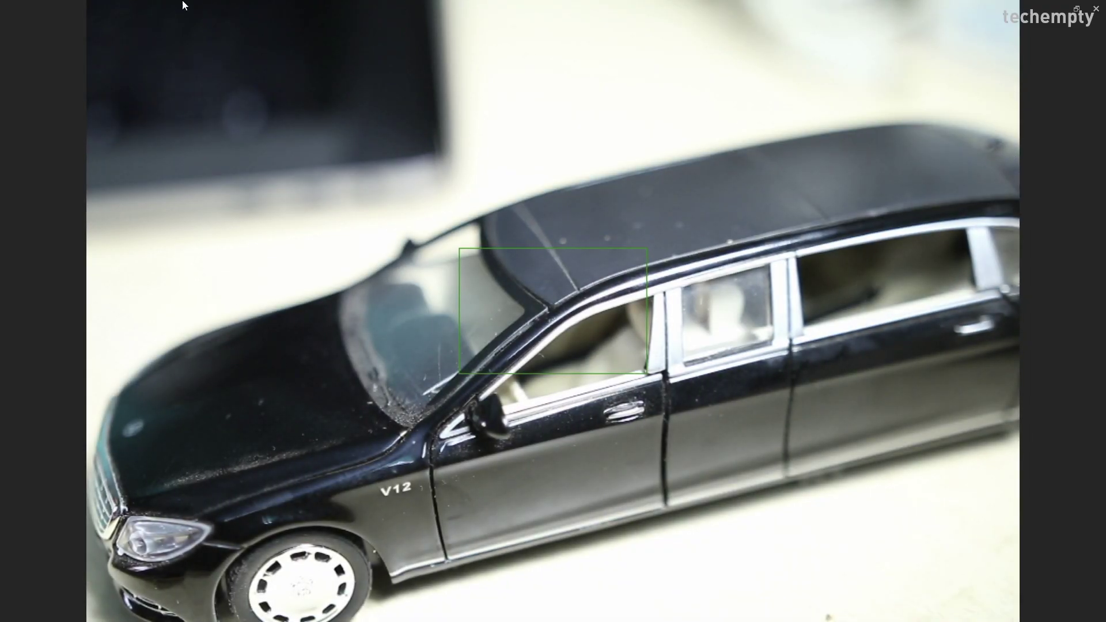
{"action": "left_click", "coordinate": [1077, 8]}
{"action": "left_click_drag", "start_coordinate": [141, 132], "coordinate": [656, 359]}
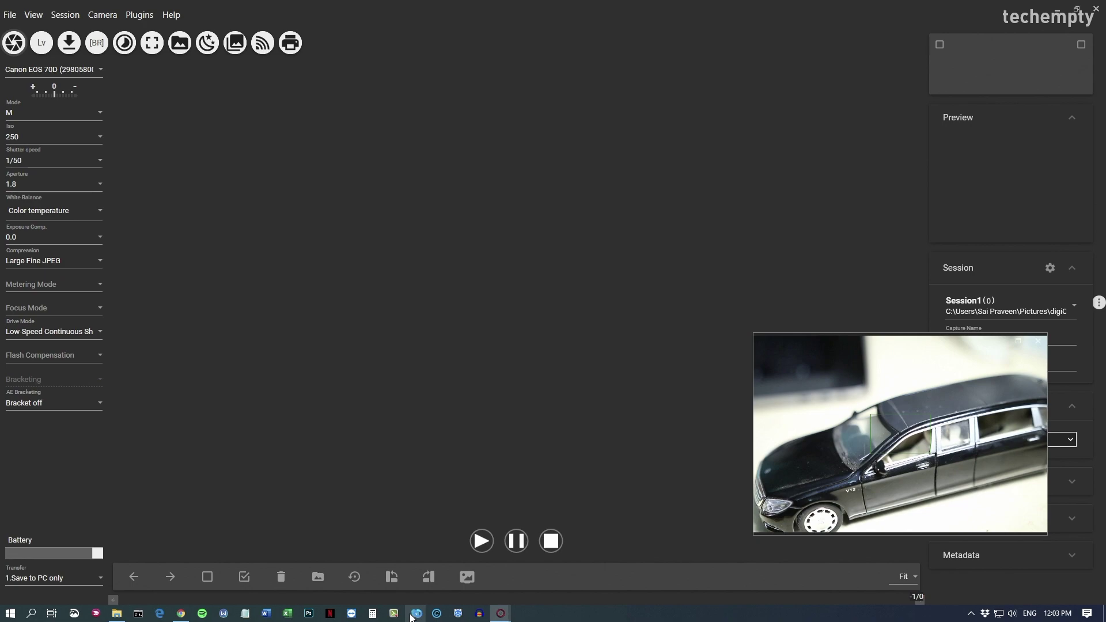
Call the contact in Skype and share the screen.
{"action": "left_click", "coordinate": [413, 614]}
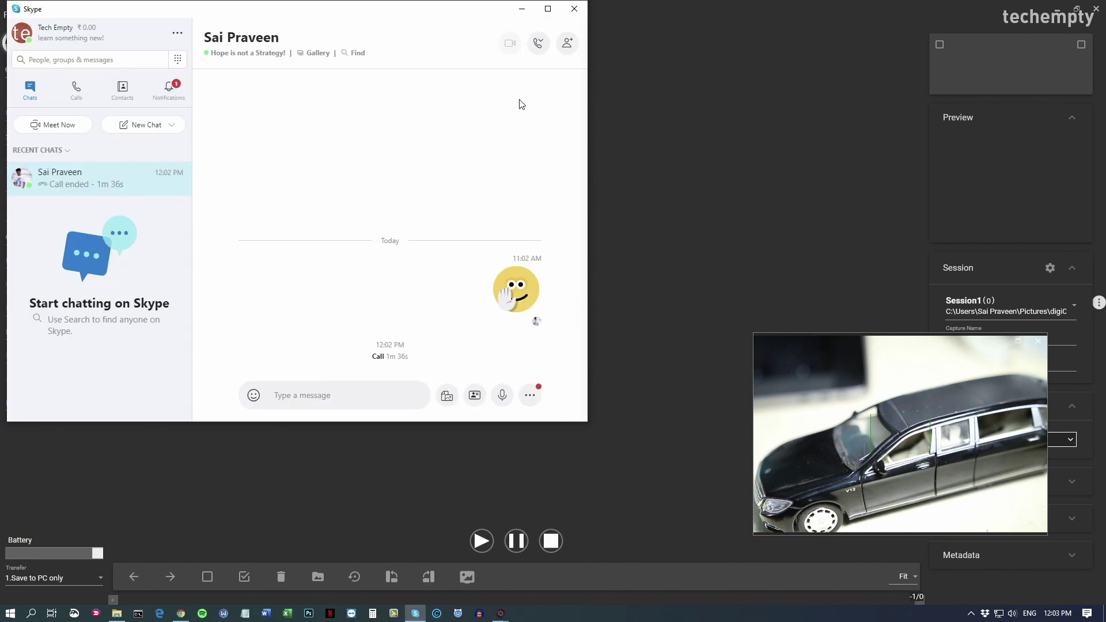
{"action": "left_click", "coordinate": [538, 43]}
{"action": "left_click", "coordinate": [531, 76]}
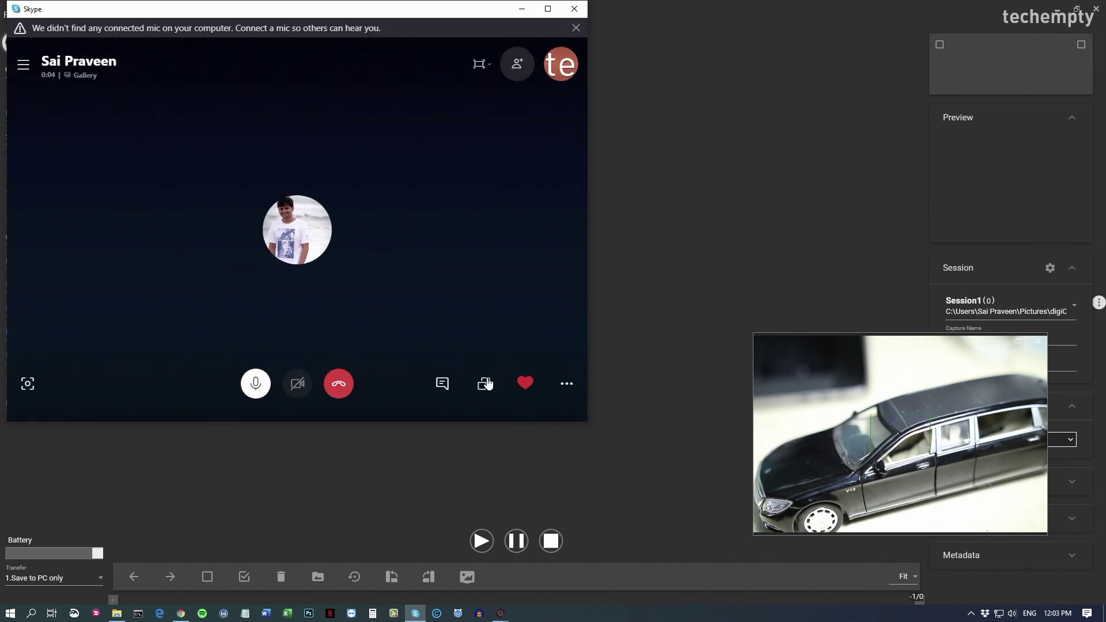
{"action": "left_click", "coordinate": [485, 385]}
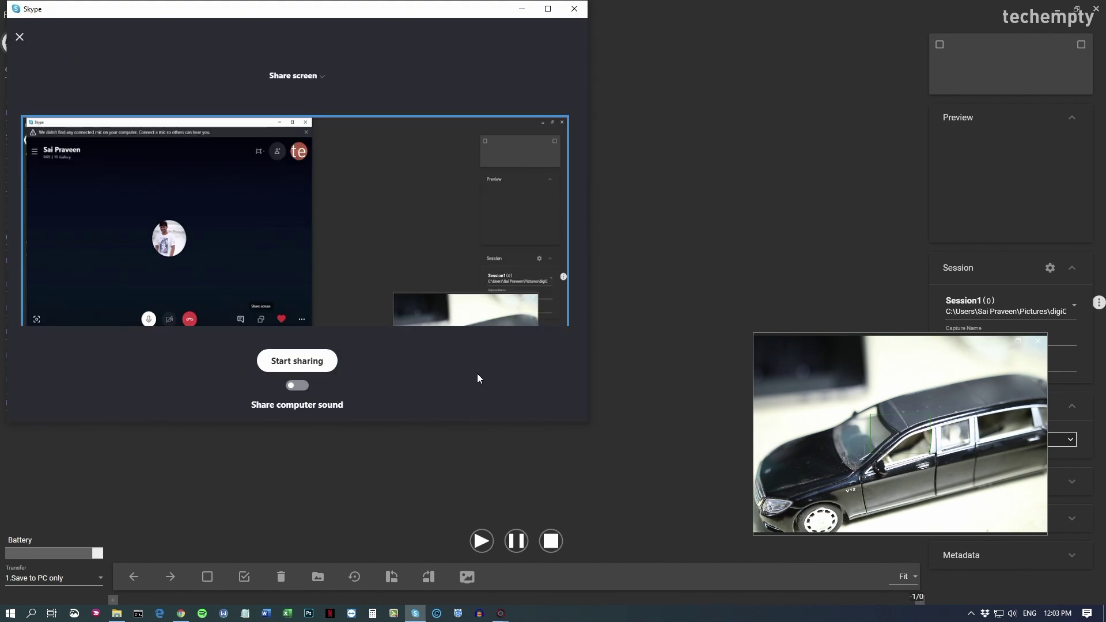
{"action": "left_click", "coordinate": [321, 362]}
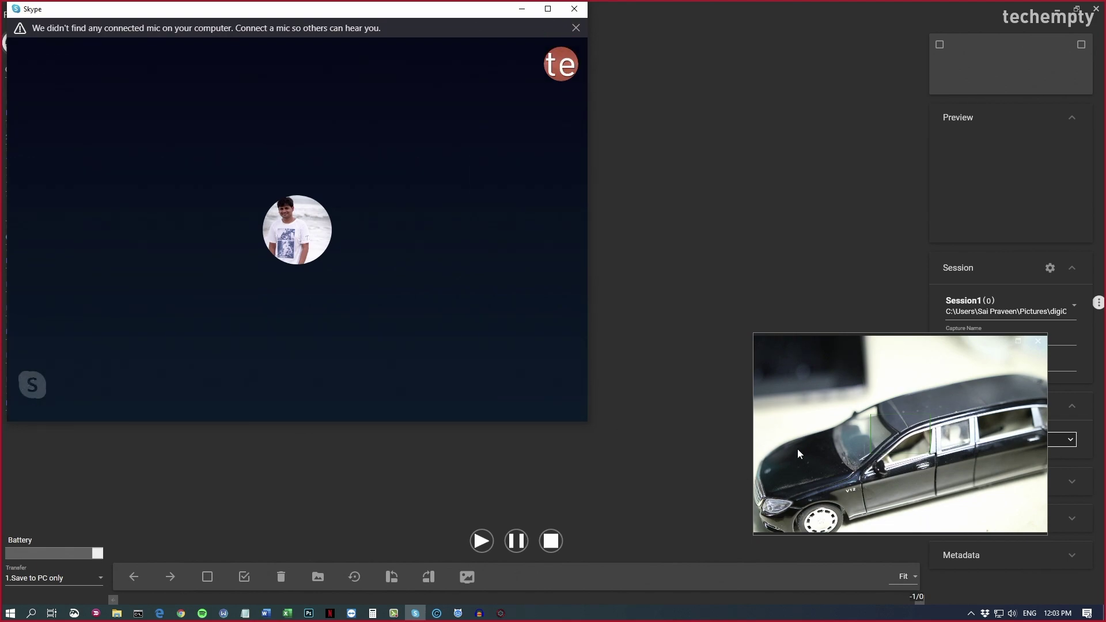
Show the live view full screen and back, then end the call and close Skype.
{"action": "left_click_drag", "start_coordinate": [801, 447], "coordinate": [736, 319]}
{"action": "double_click", "coordinate": [736, 319]}
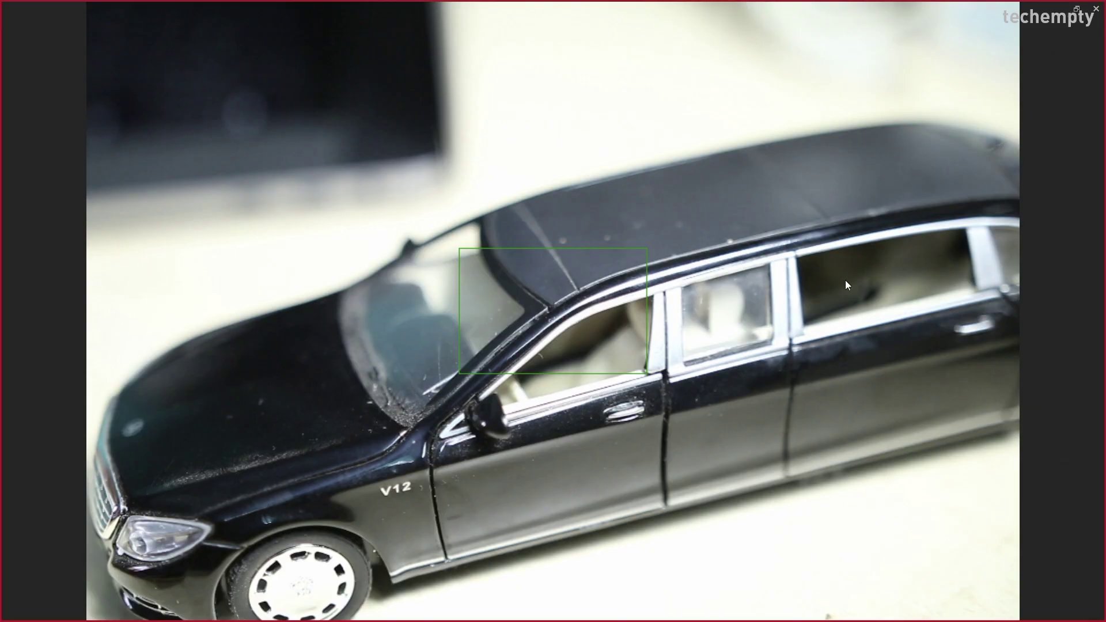
{"action": "double_click", "coordinate": [616, 282]}
{"action": "left_click", "coordinate": [339, 384]}
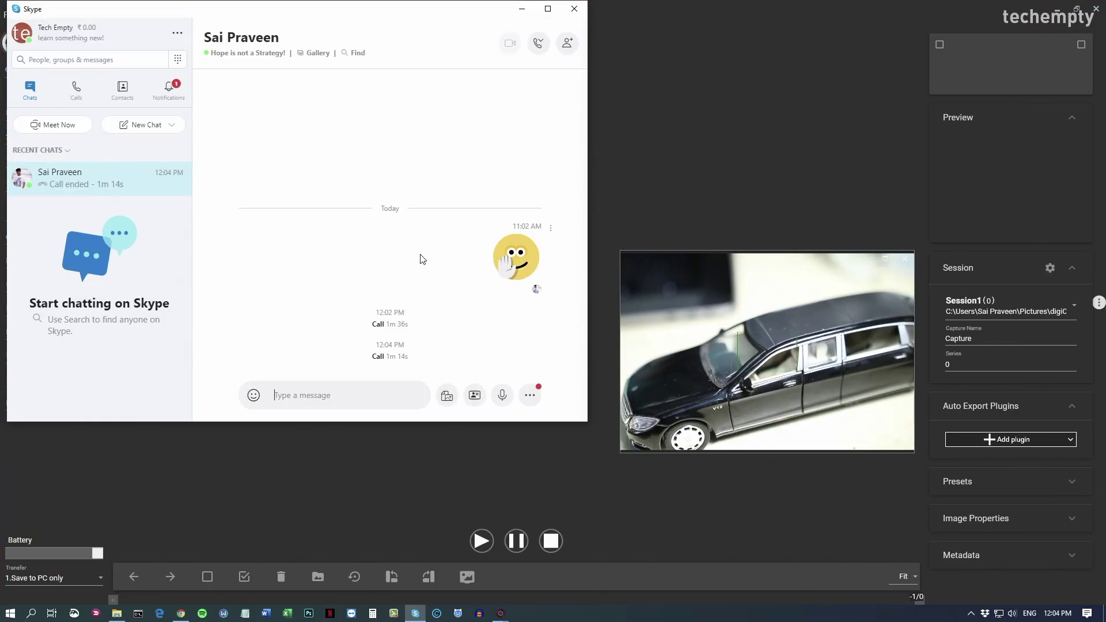
{"action": "left_click", "coordinate": [575, 8]}
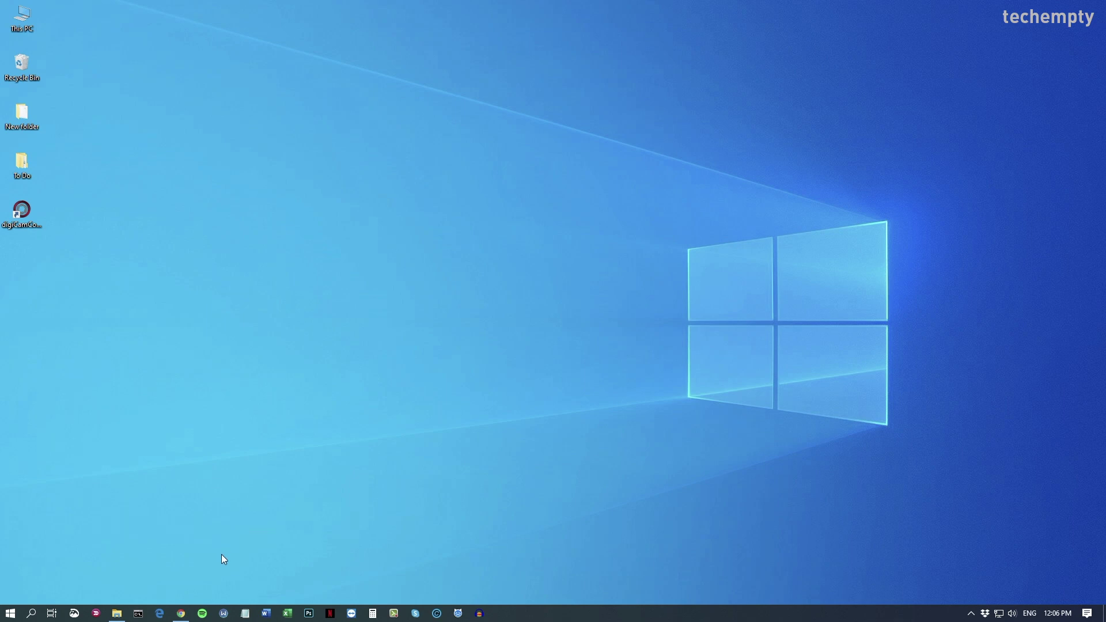
Download SparkoCamInstaller.exe (SparkoCam 2.6.9) from sparkosoft.com, then minimise Chrome.
{"action": "left_click", "coordinate": [181, 613]}
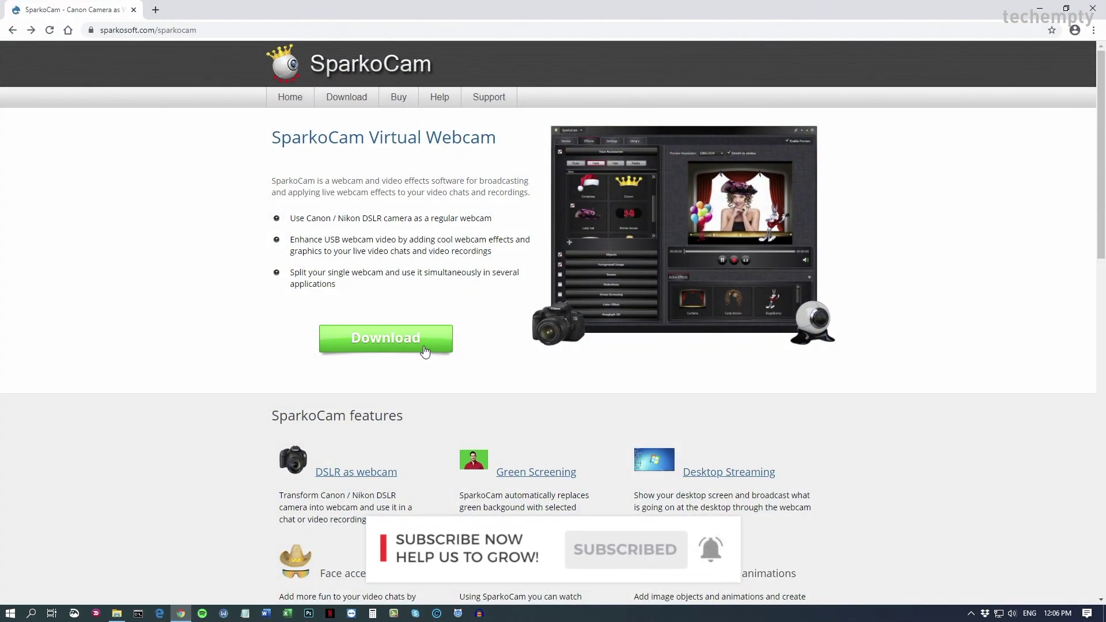
{"action": "scroll", "coordinate": [389, 375], "scroll_direction": "down", "scroll_amount": 5}
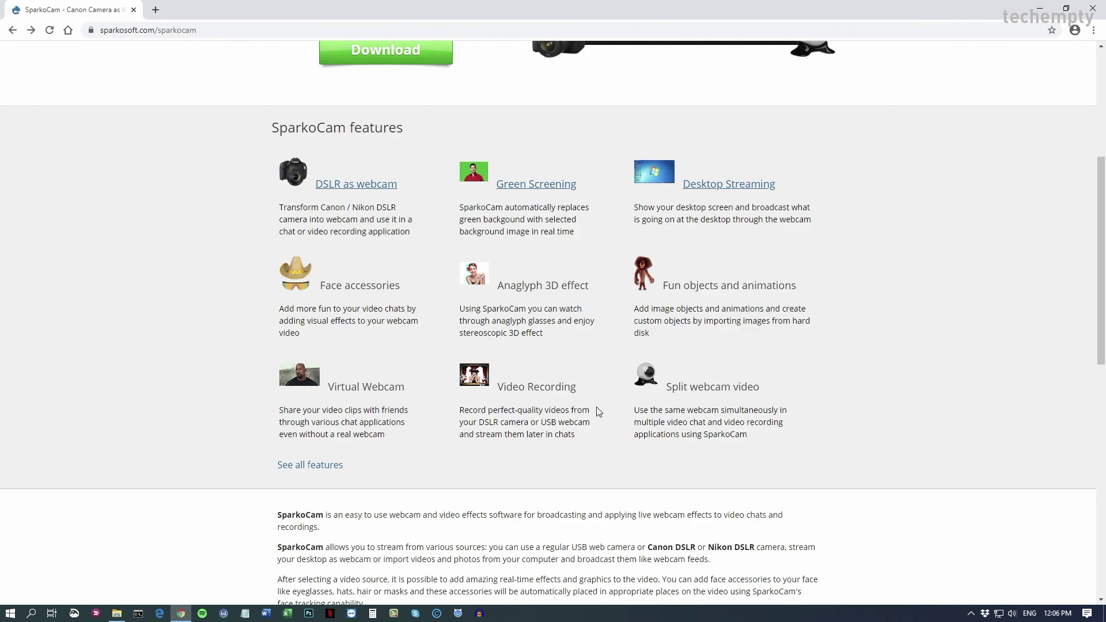
{"action": "scroll", "coordinate": [594, 403], "scroll_direction": "up", "scroll_amount": 5}
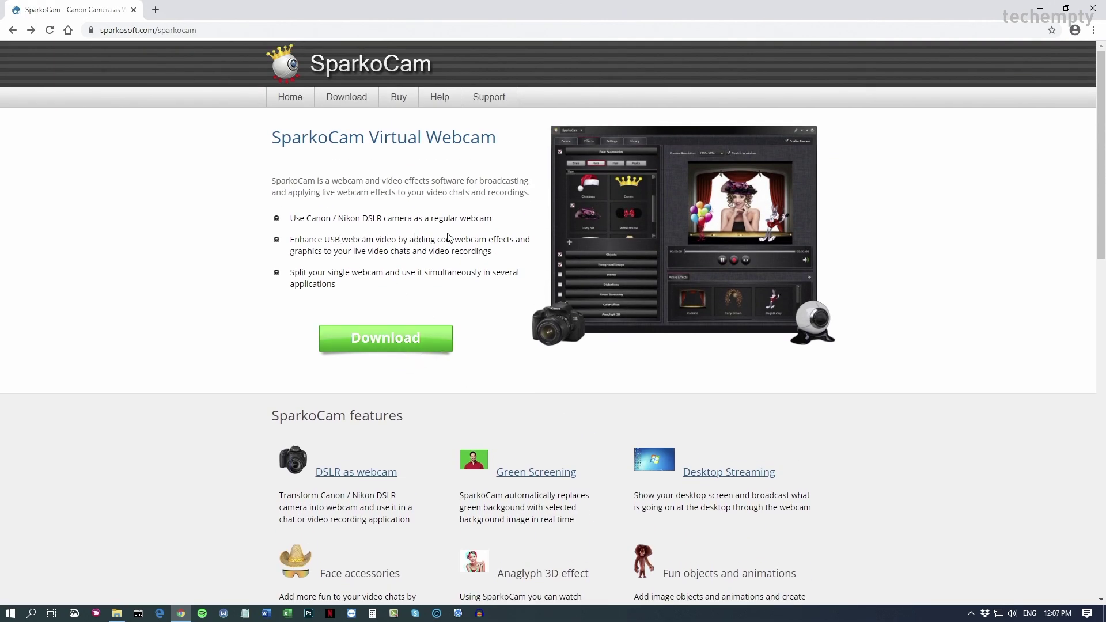
{"action": "left_click", "coordinate": [402, 345]}
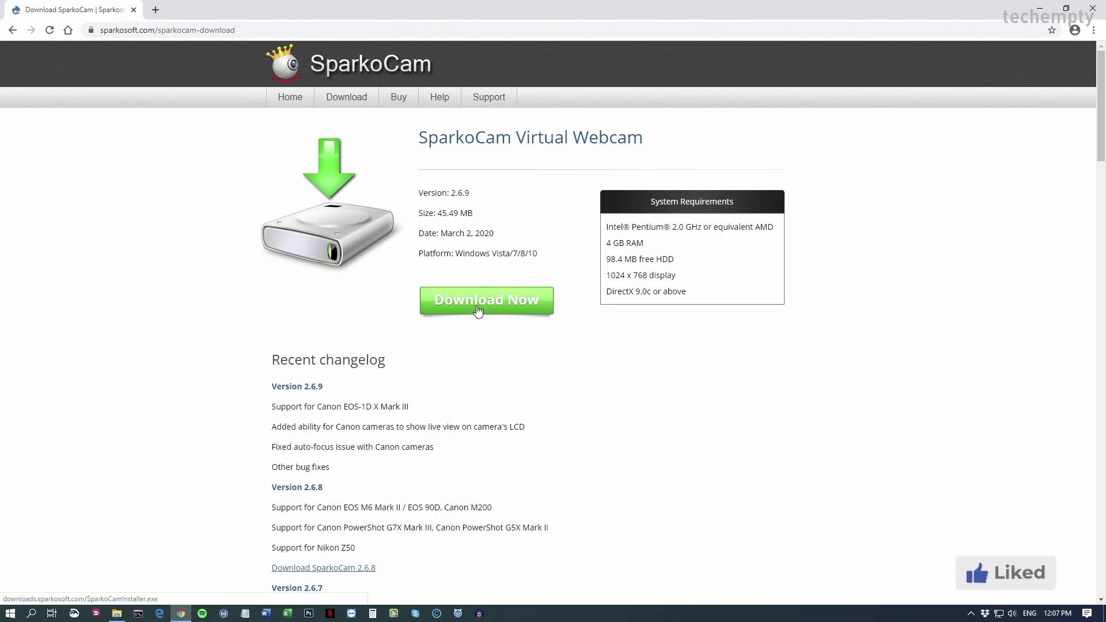
{"action": "left_click", "coordinate": [478, 311]}
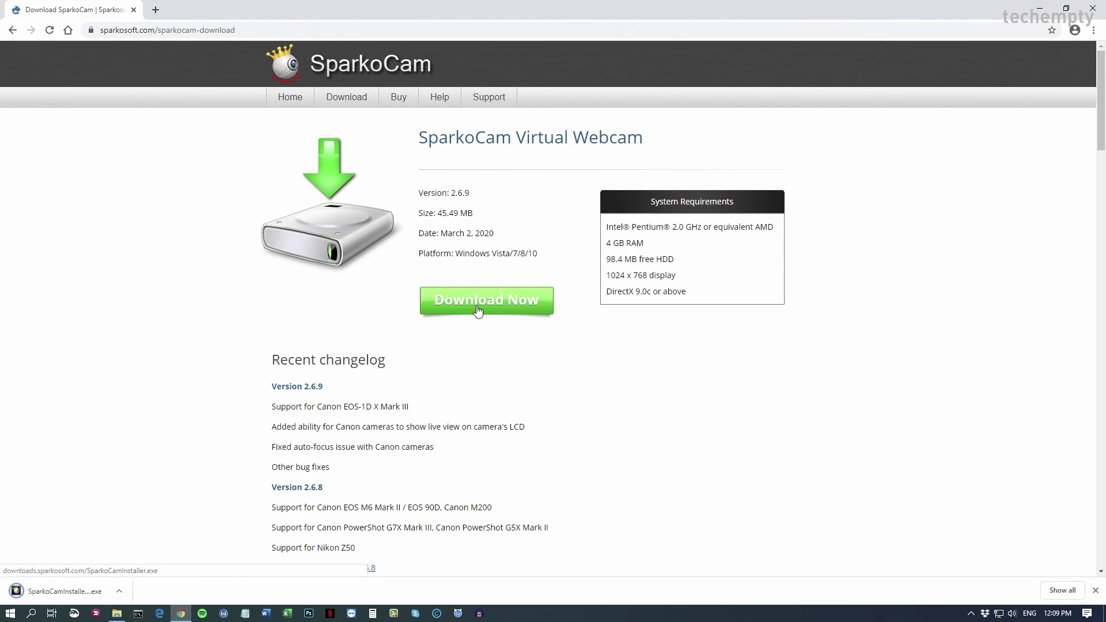
{"action": "left_click", "coordinate": [1040, 8]}
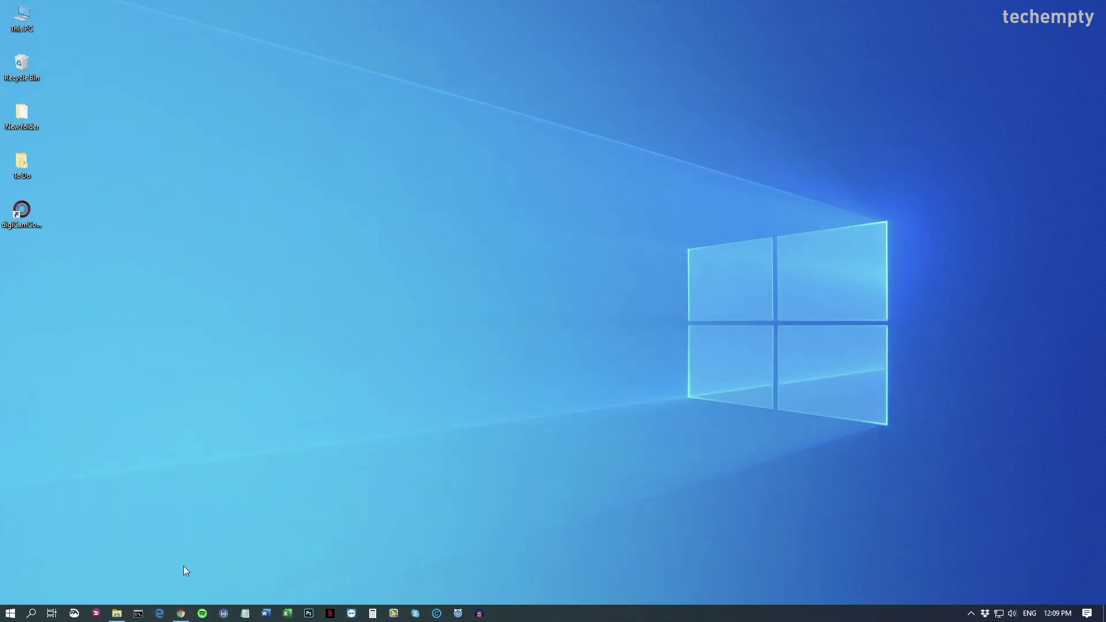
Run SparkoCamInstaller from Downloads, accept the licence, and finish the setup.
{"action": "left_click", "coordinate": [125, 614]}
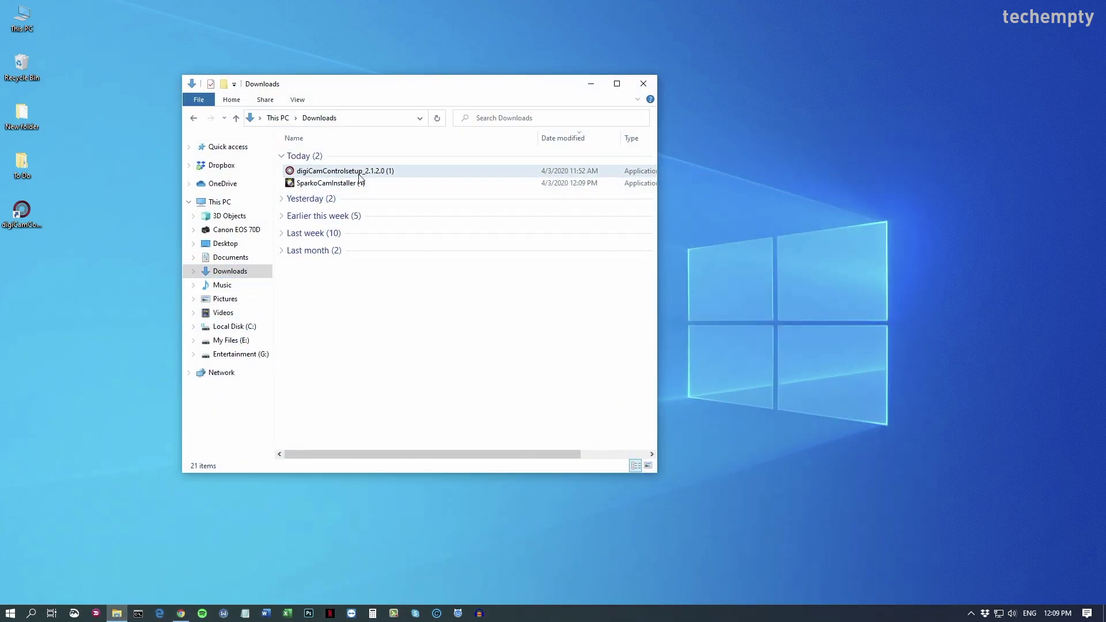
{"action": "double_click", "coordinate": [362, 183]}
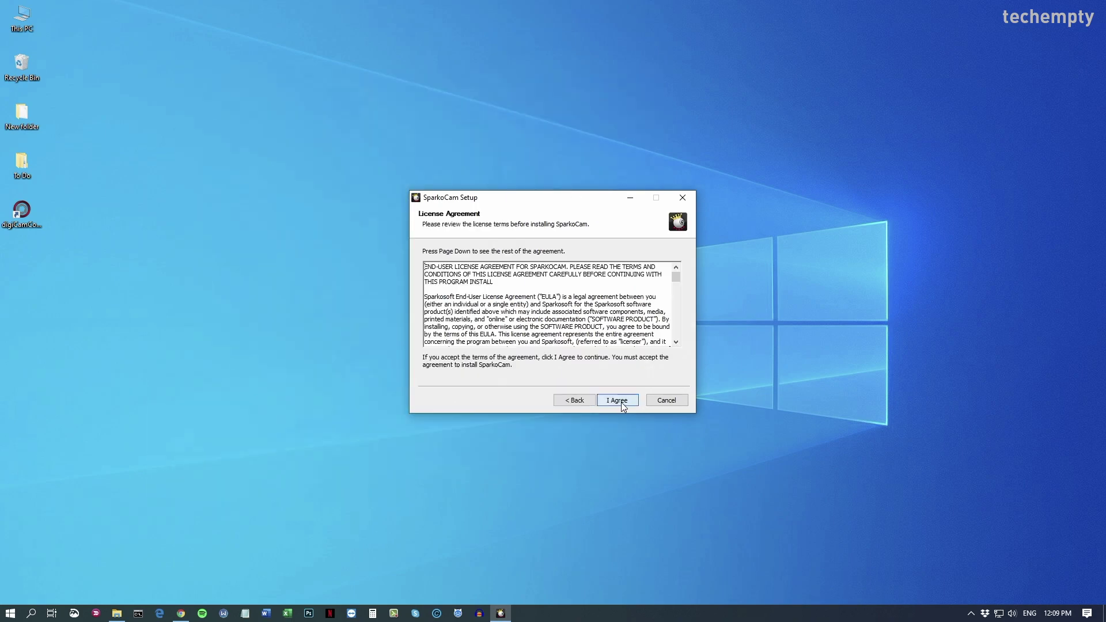
{"action": "left_click", "coordinate": [621, 402]}
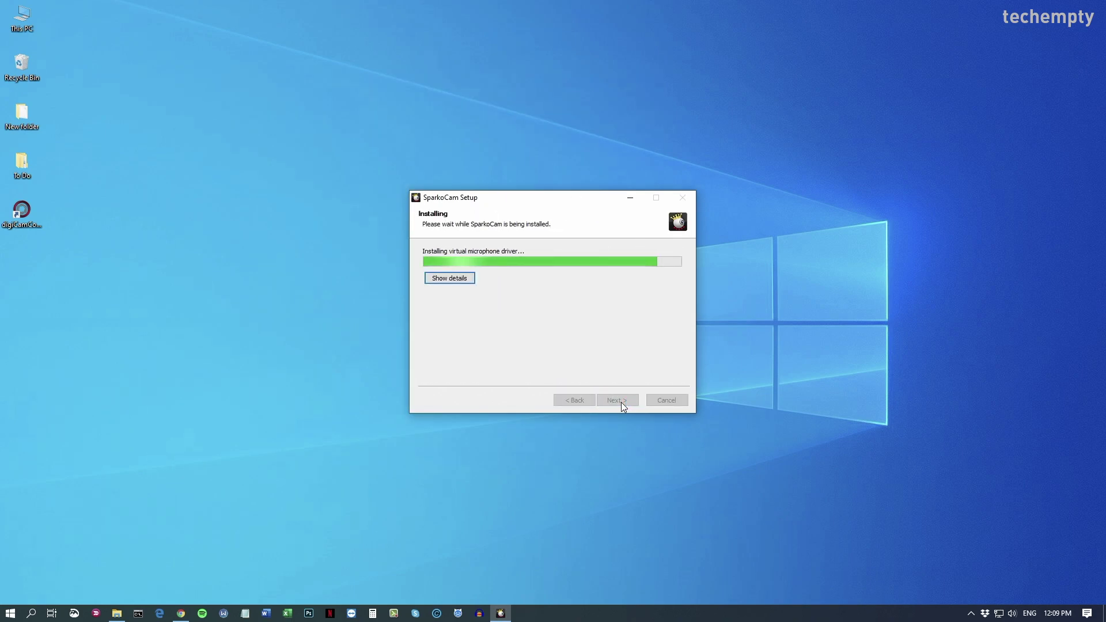
{"action": "left_click", "coordinate": [554, 297]}
{"action": "left_click", "coordinate": [614, 400]}
Launch SparkoCam from the desktop in trial mode and move its window up and right.
{"action": "right_click", "coordinate": [39, 270]}
{"action": "left_click", "coordinate": [51, 279]}
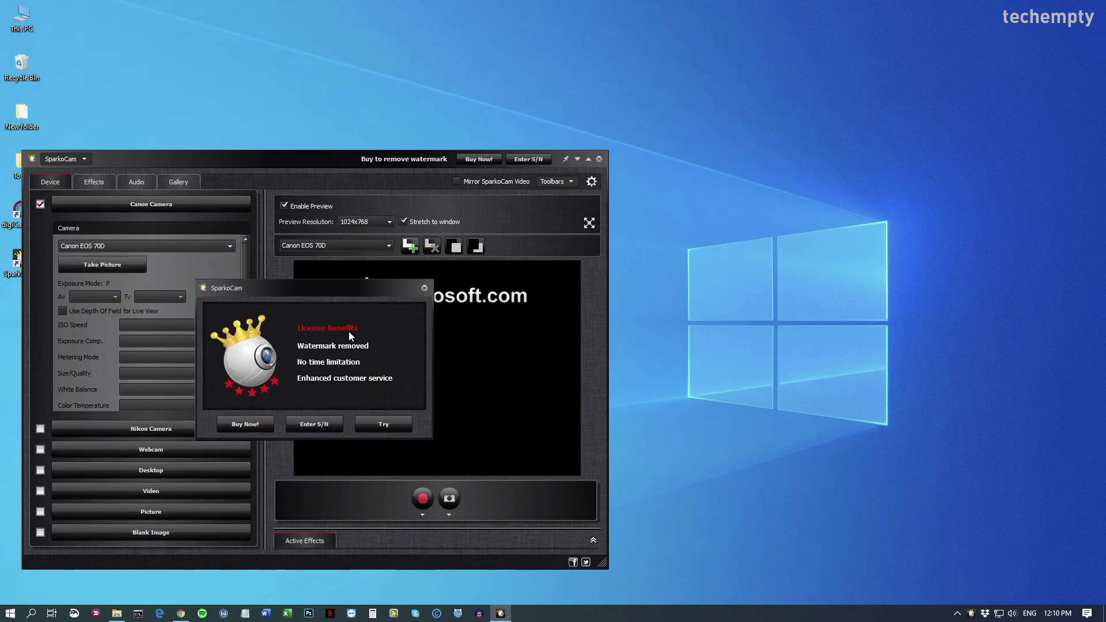
{"action": "left_click", "coordinate": [384, 426]}
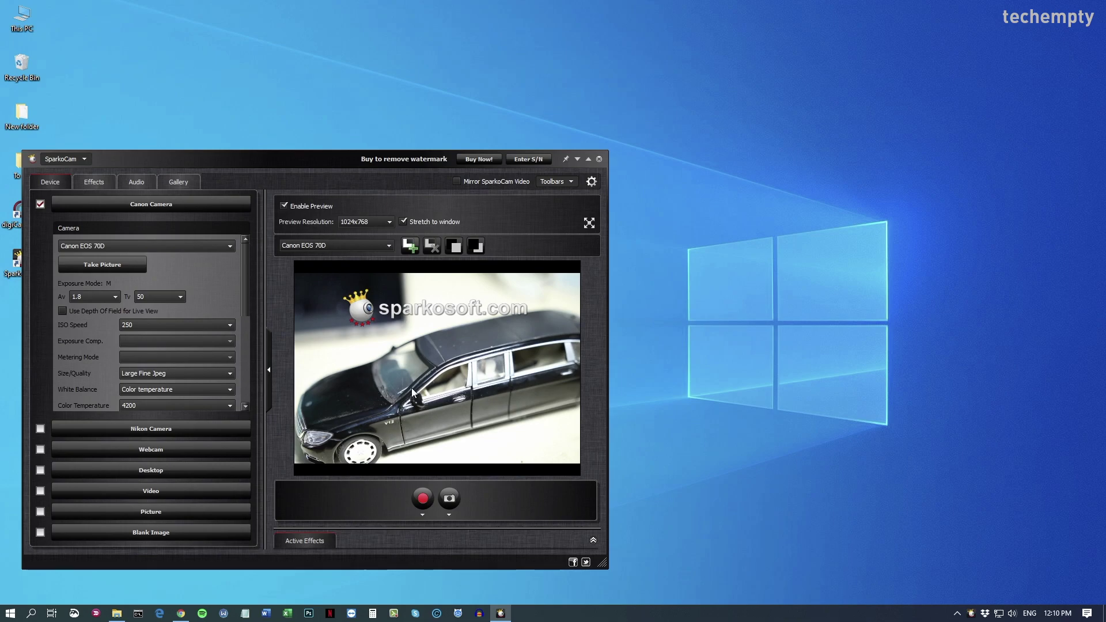
{"action": "left_click_drag", "start_coordinate": [335, 159], "coordinate": [514, 106]}
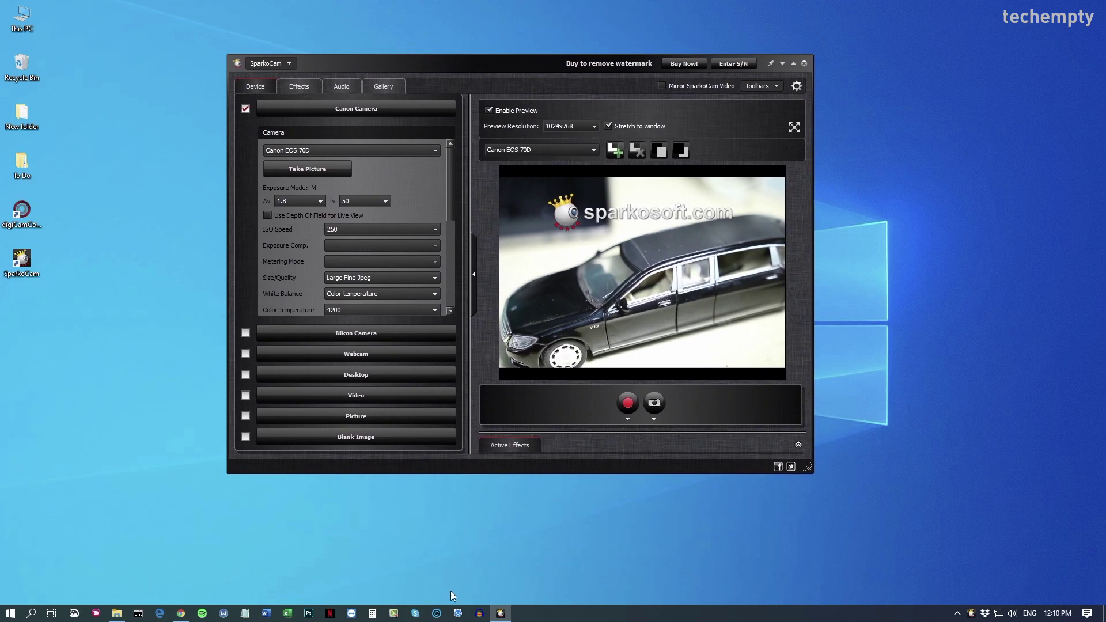
In Skype Settings > Audio & Video, choose SparkoCam Video as the camera.
{"action": "left_click", "coordinate": [415, 614]}
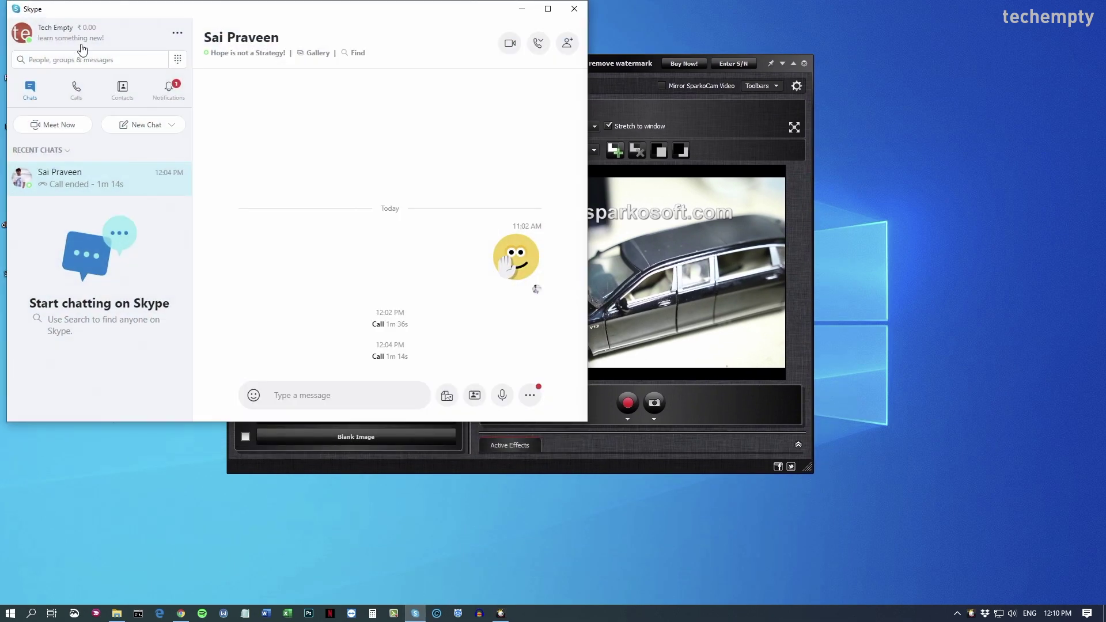
{"action": "left_click", "coordinate": [178, 33]}
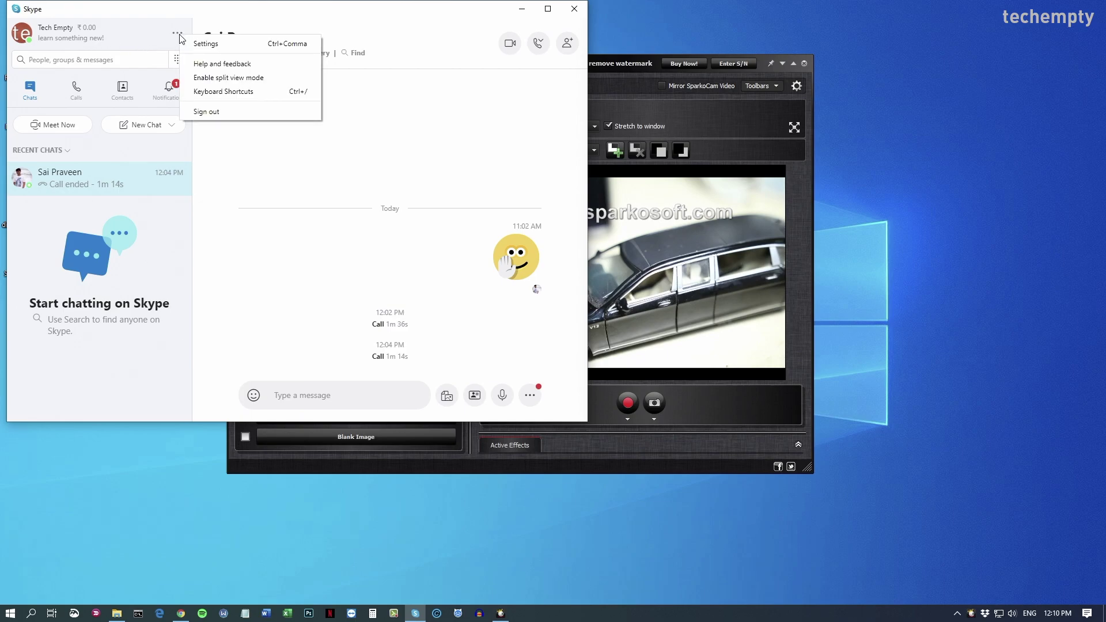
{"action": "left_click", "coordinate": [238, 50]}
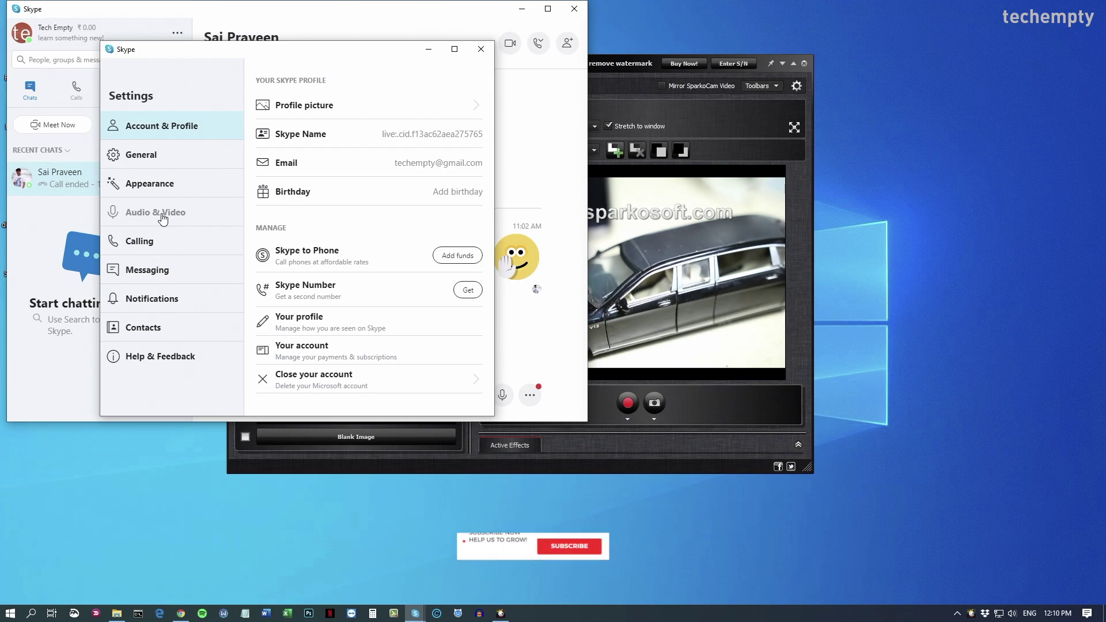
{"action": "left_click", "coordinate": [163, 219]}
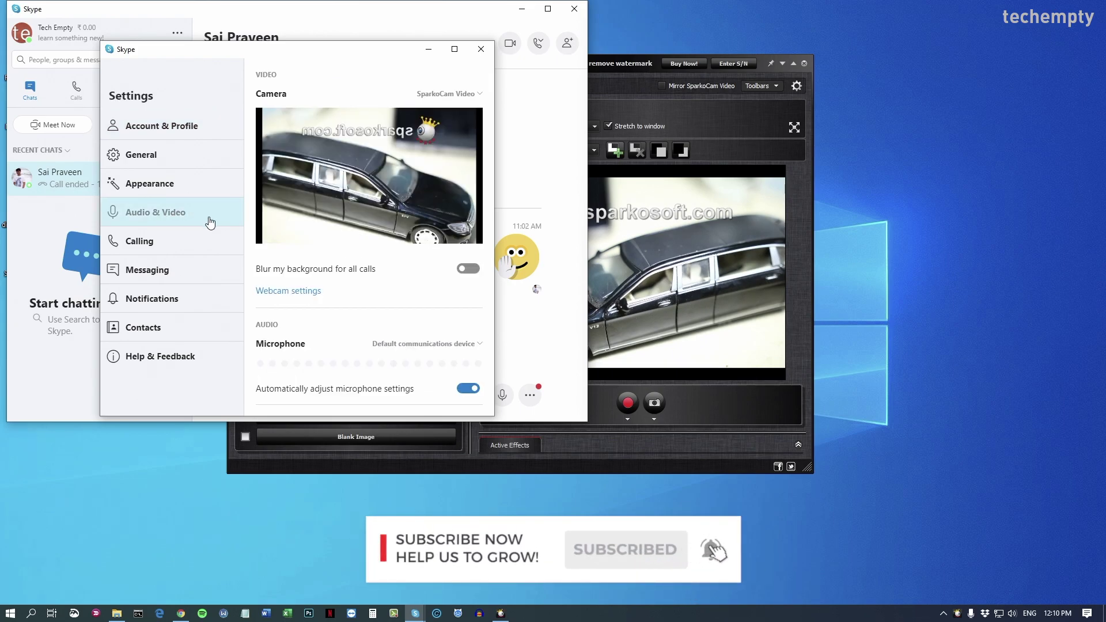
{"action": "left_click", "coordinate": [448, 93]}
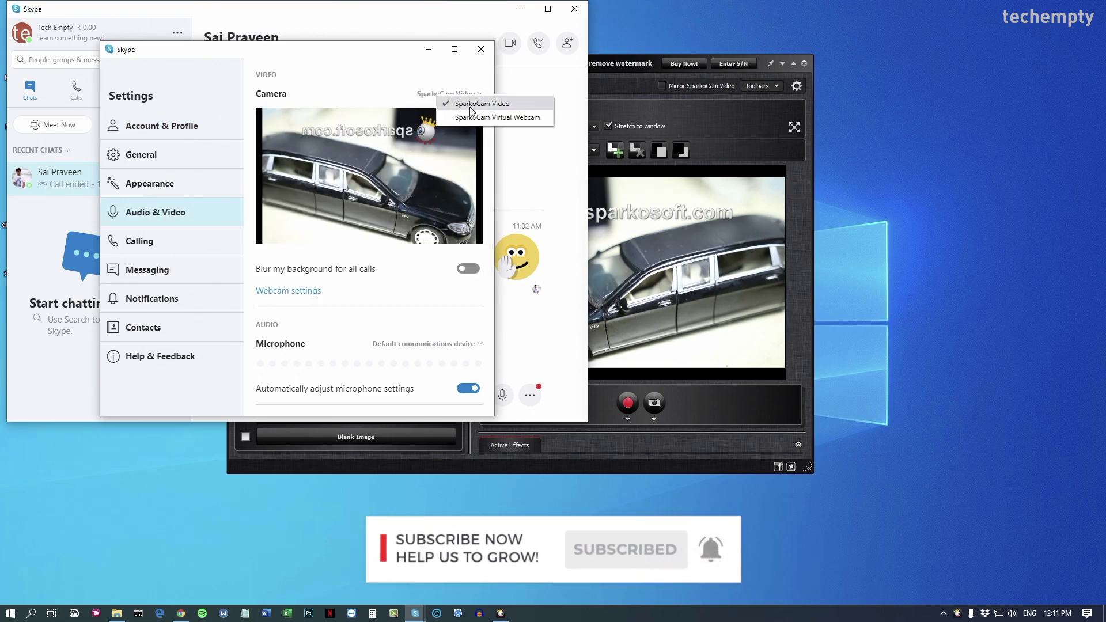
{"action": "left_click", "coordinate": [471, 105]}
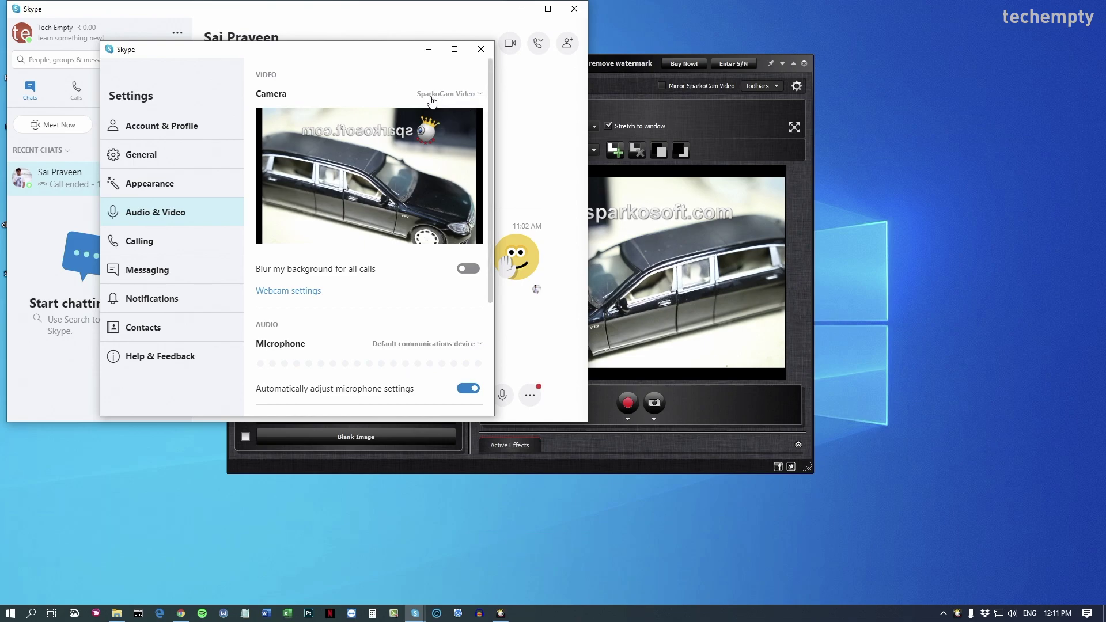
Close Settings, start a video call with the contact, and pop the call into its own window.
{"action": "key", "text": "Escape"}
{"action": "left_click", "coordinate": [513, 49]}
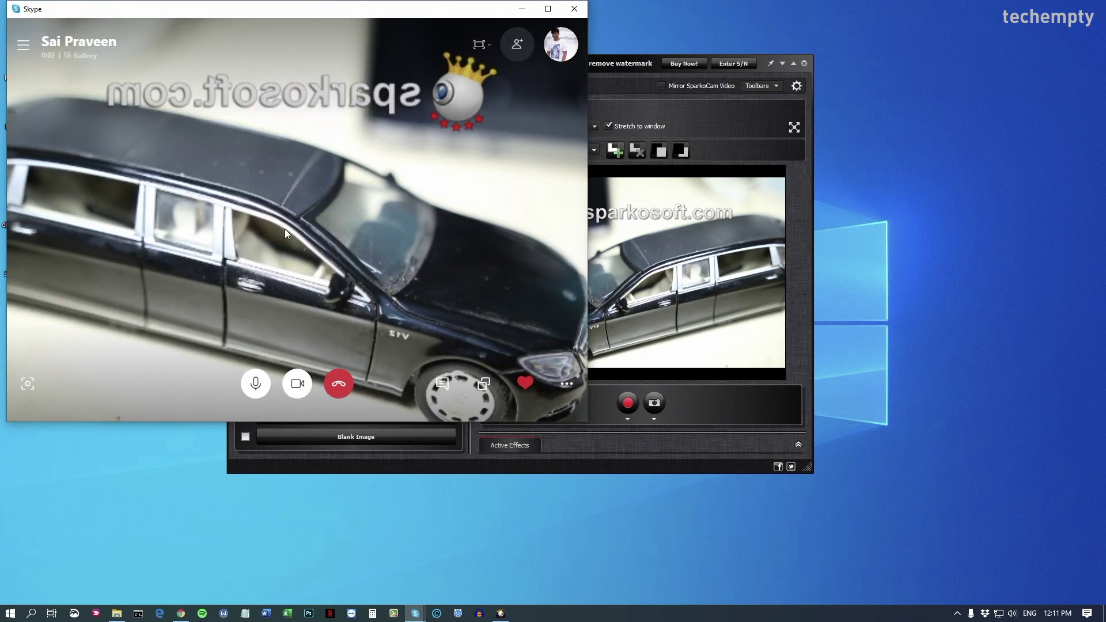
{"action": "left_click", "coordinate": [52, 47]}
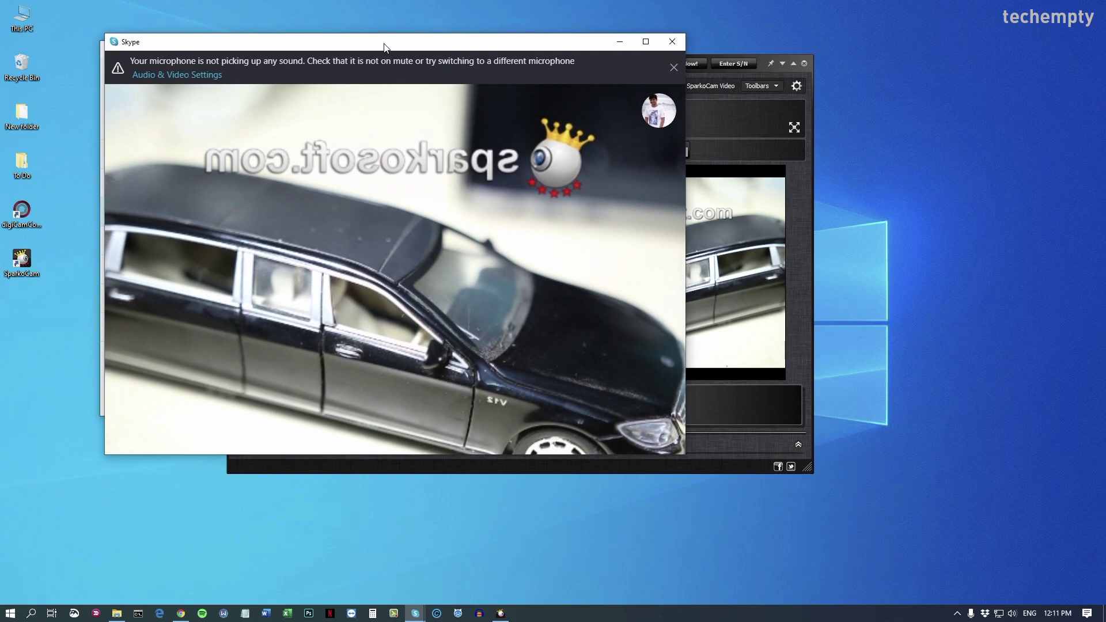
{"action": "mouse_move", "coordinate": [453, 124]}
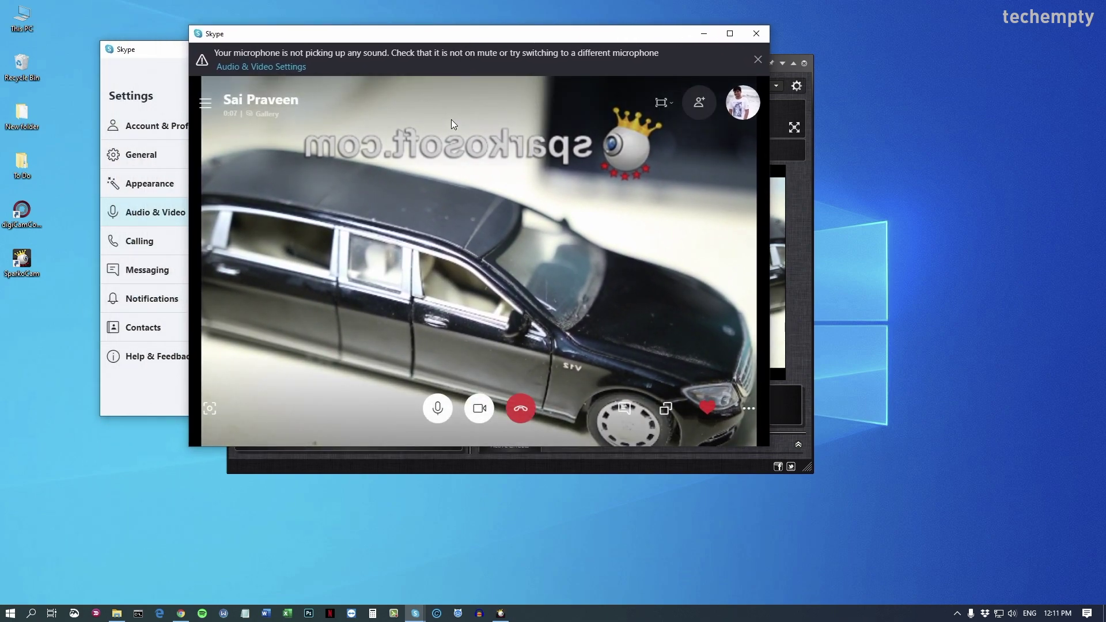